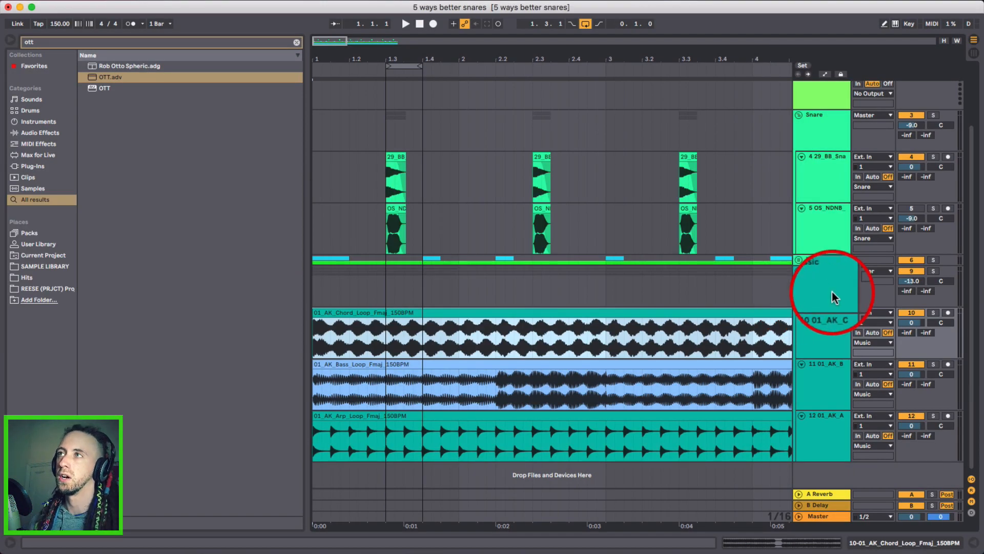
Step: Show the effects on the 29_BB_Snare track and select its first clip at beat 1.3
left_click(819, 181)
left_click(537, 385)
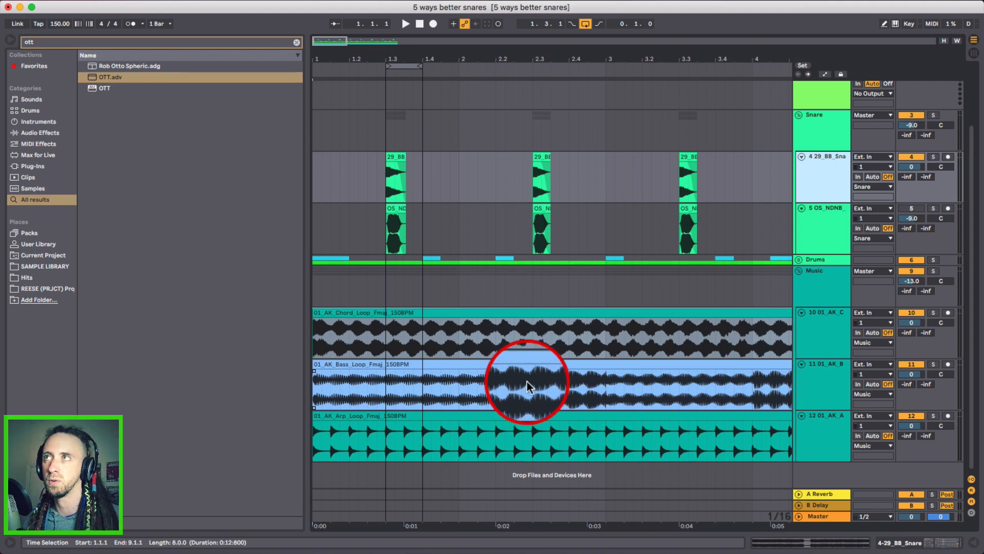
double_click(821, 181)
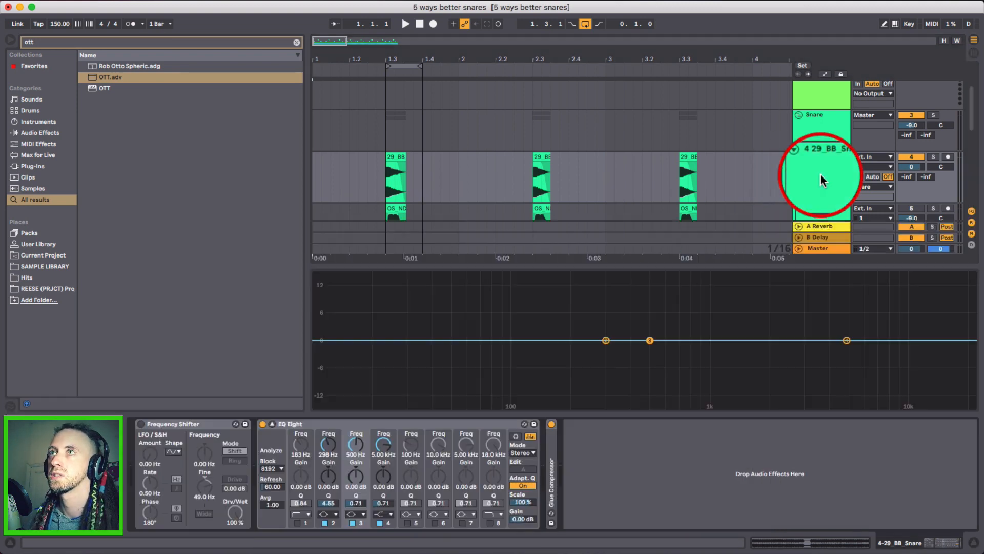
left_click(361, 423)
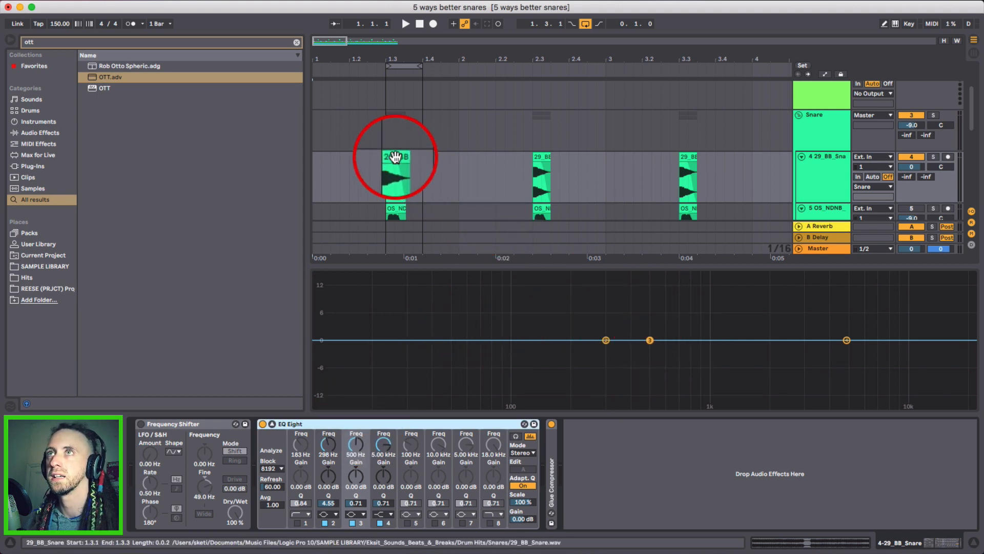
left_click(395, 175)
left_click_drag(521, 139, 400, 157)
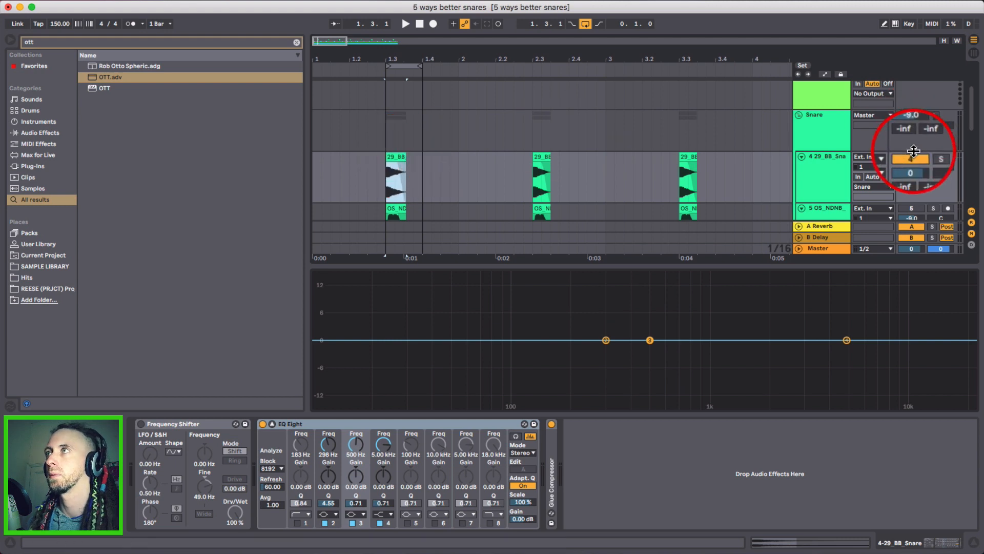
Step: Play the looped first snare hit with the Snare group soloed and unsoloed
left_click(933, 116)
key("space")
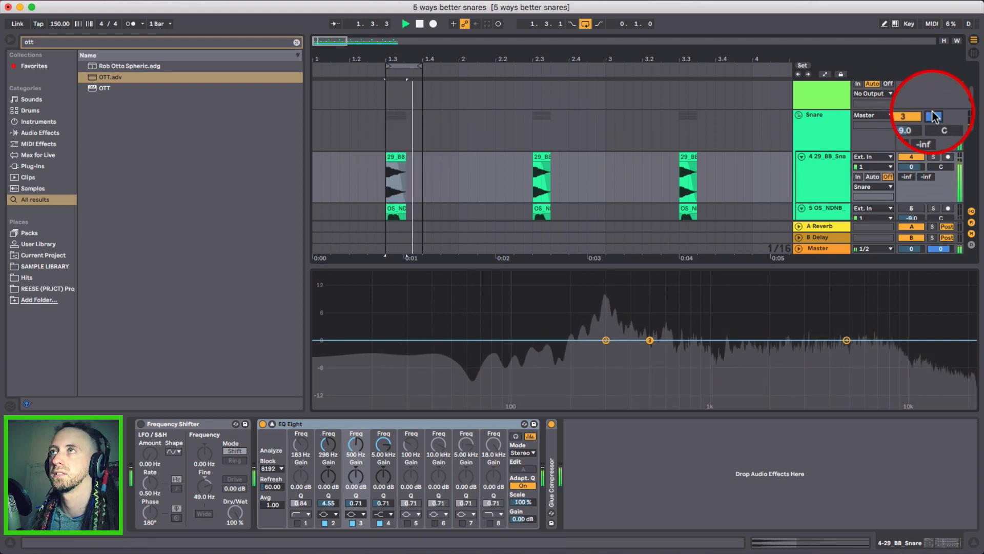
left_click(933, 116)
key("space")
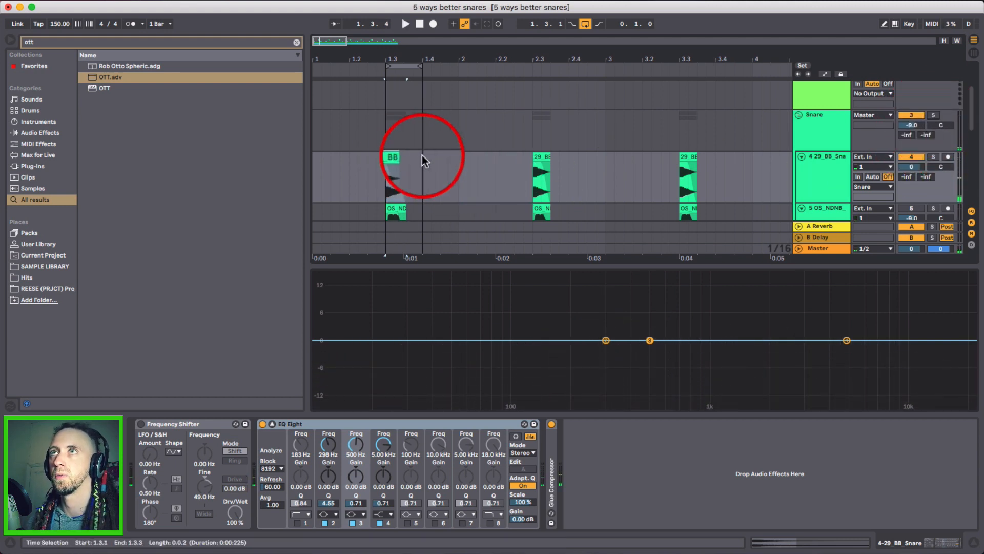
key("space")
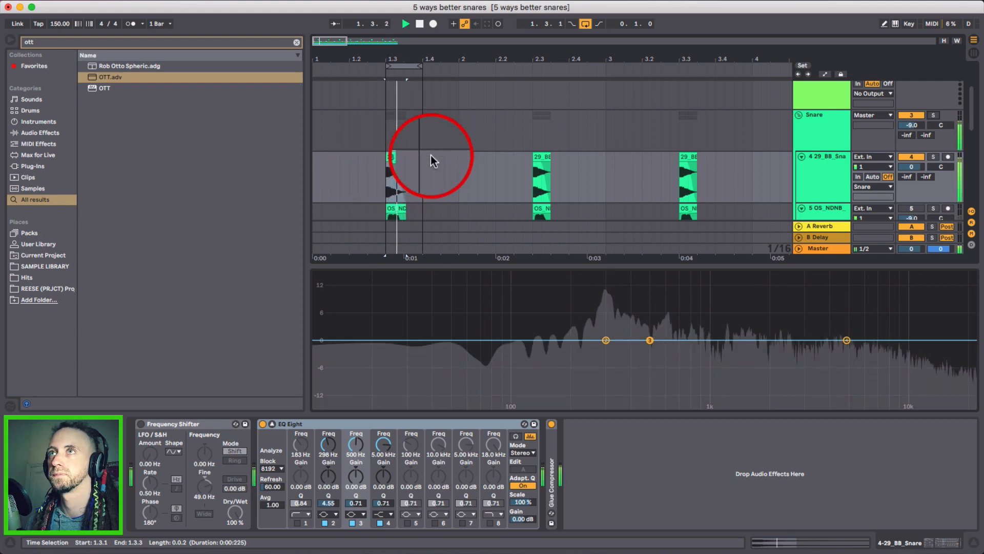
key("space")
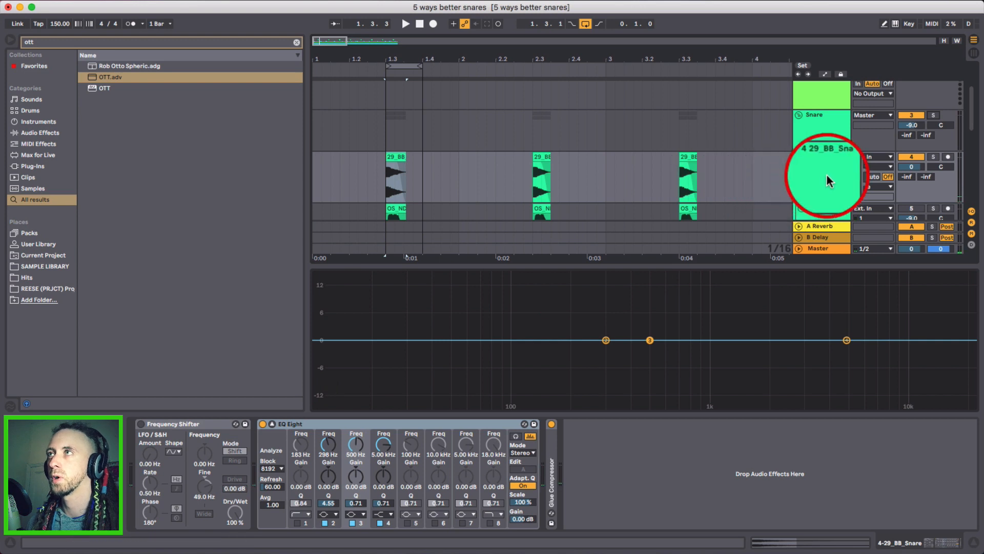
Step: Solo the Snare group and examine the looped snare's fundamental peak in the EQ Eight spectrum
left_click(933, 115)
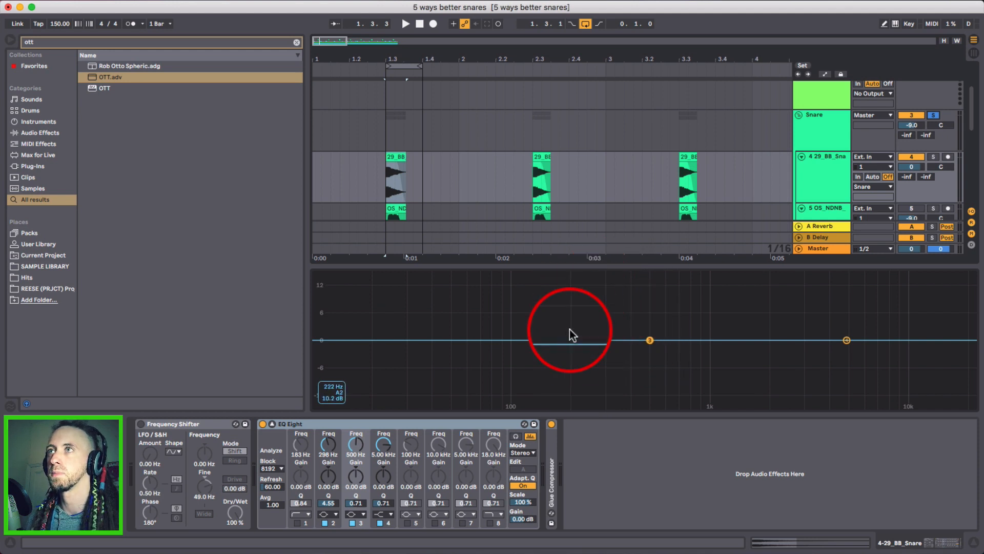
key("space")
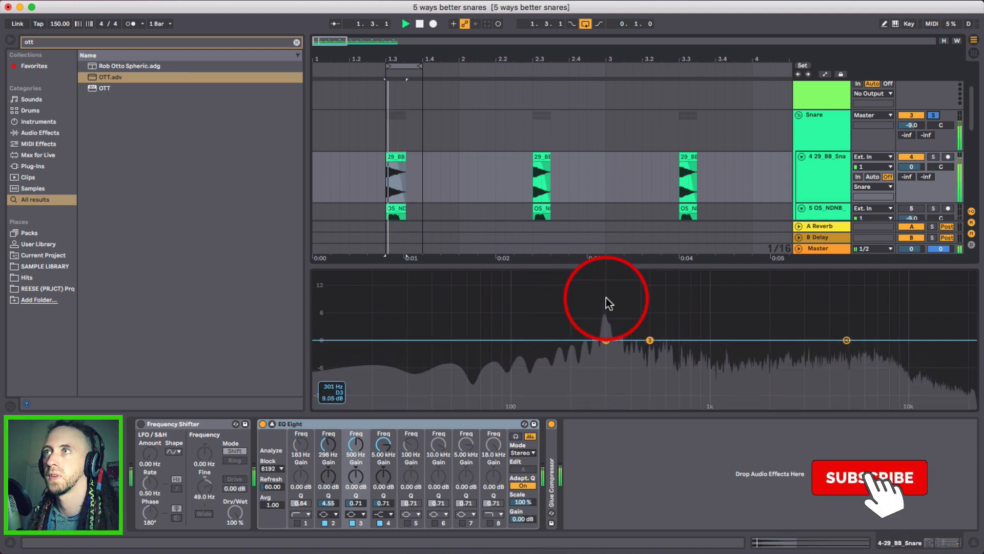
key("space")
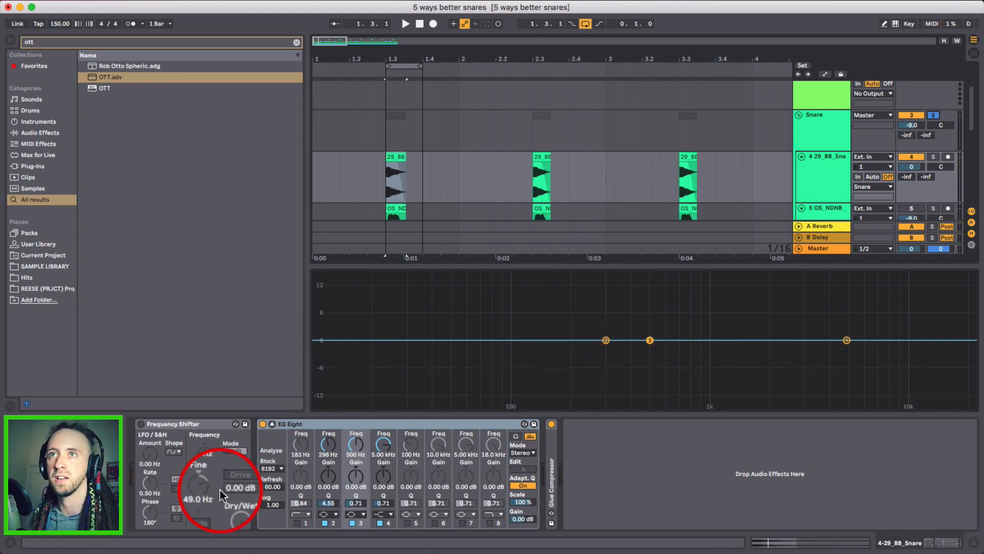
Step: Enable the Frequency Shifter on the 29_BB_Snare track, unsolo the Snare group and compare the looped snare with the effect on and off
left_click(141, 424)
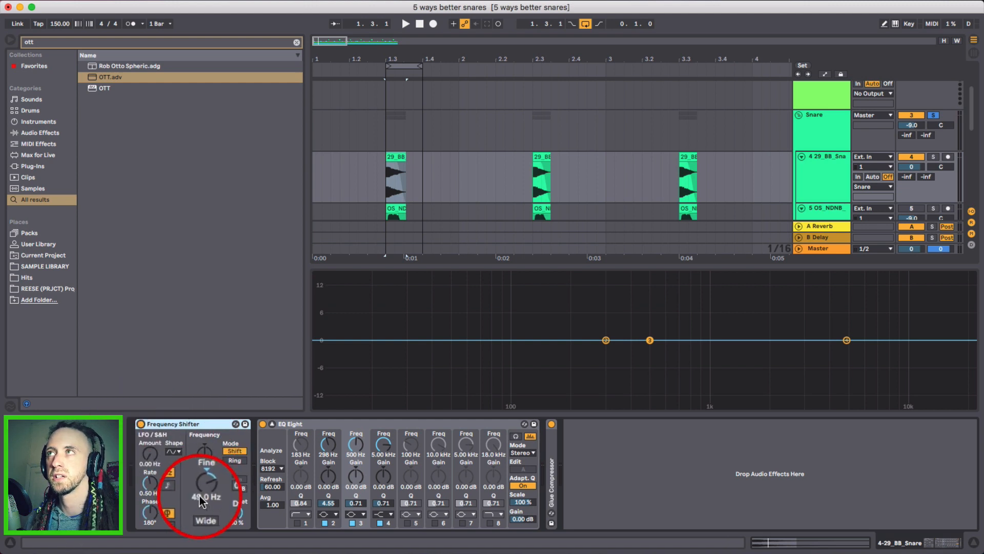
left_click(934, 117)
key("space")
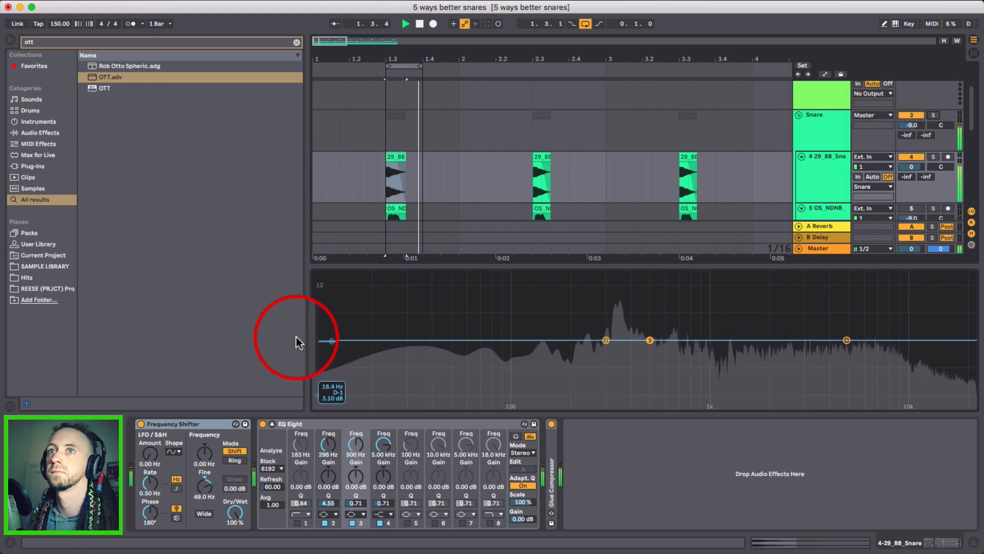
left_click(140, 424)
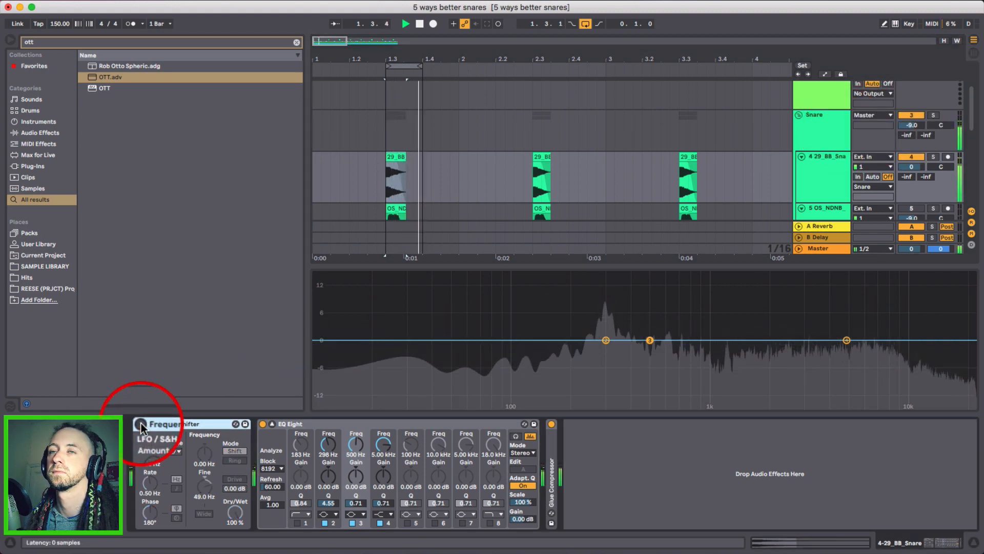
left_click(140, 424)
key("space")
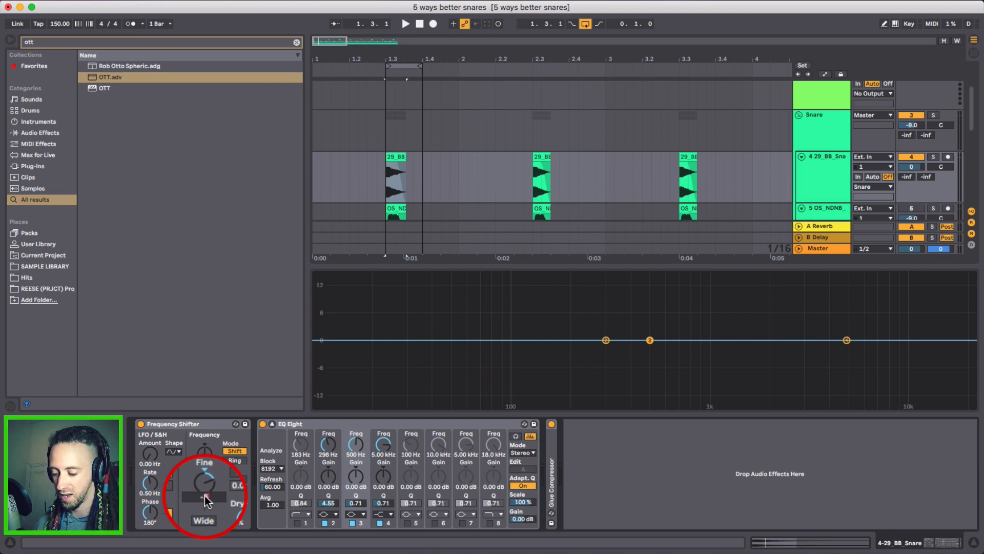
Step: Audition the looped snare with a negative Fine shift in the Frequency Shifter, and return Fine to 49 Hz
key("space")
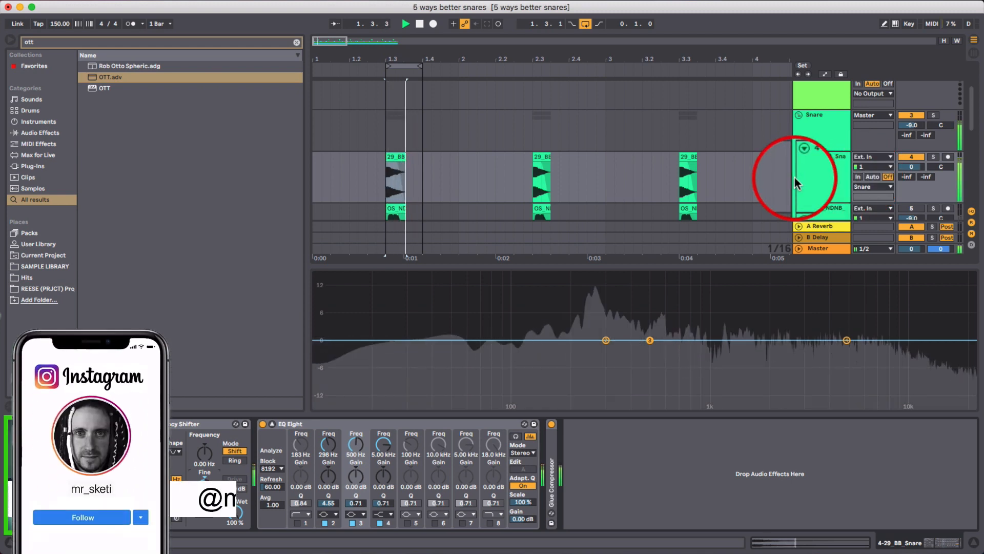
key("space")
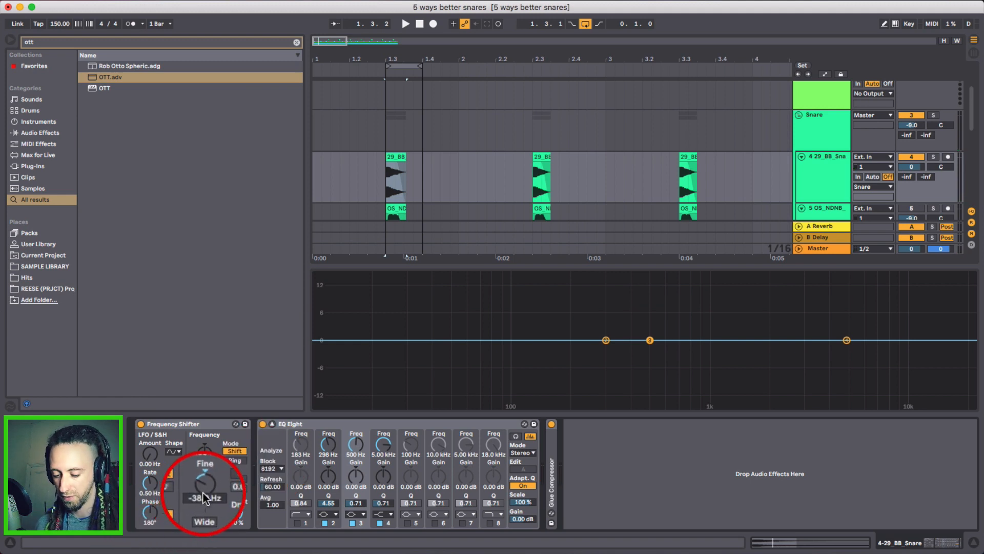
key("space")
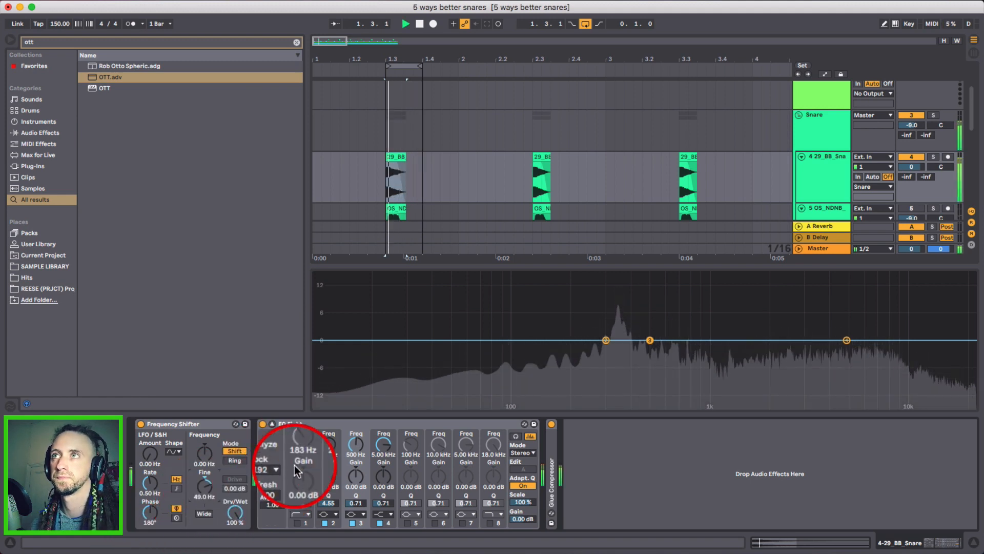
key("space")
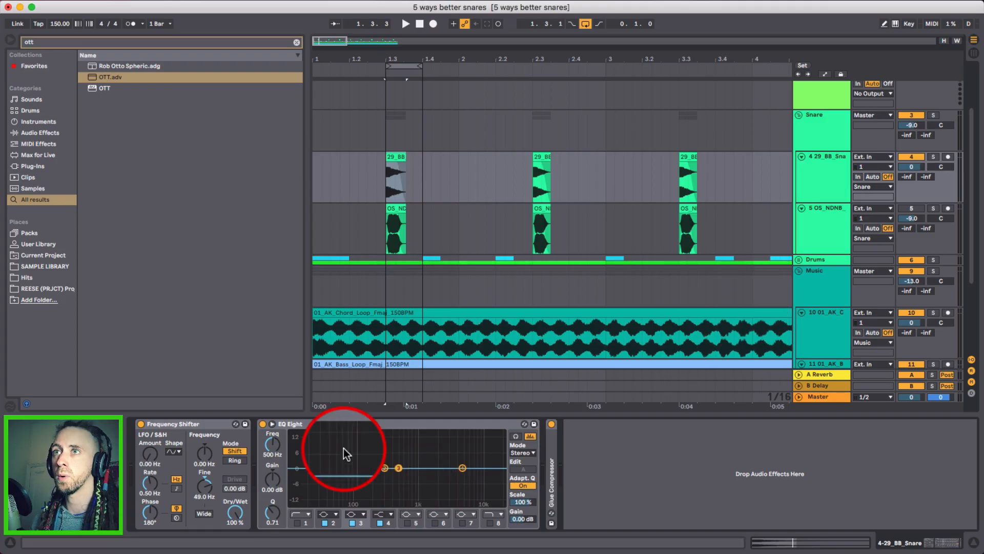
Step: Solo the 29_BB_Snare track and set EQ Eight band 3 at 500 Hz to -5.39 dB gain with a Q of 4.35
double_click(416, 440)
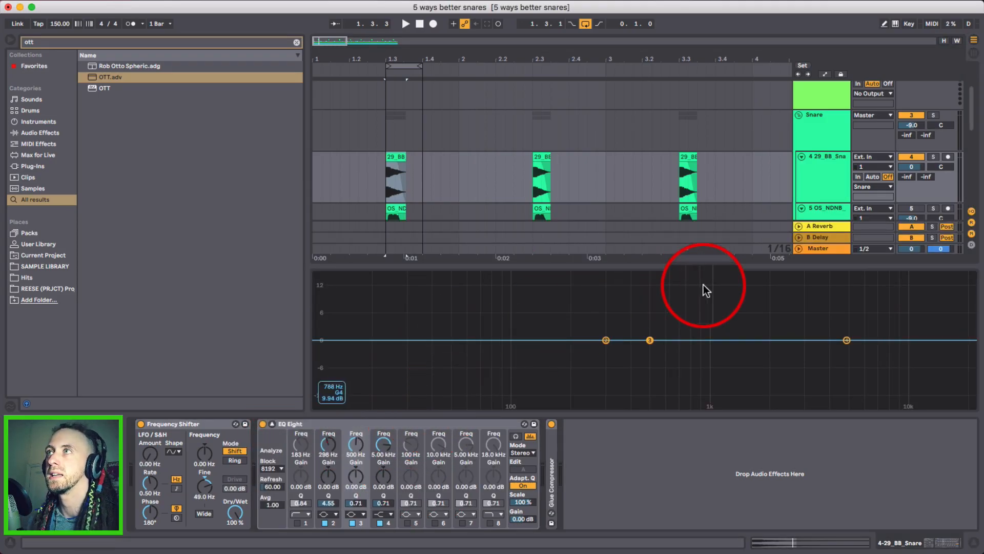
left_click(839, 182)
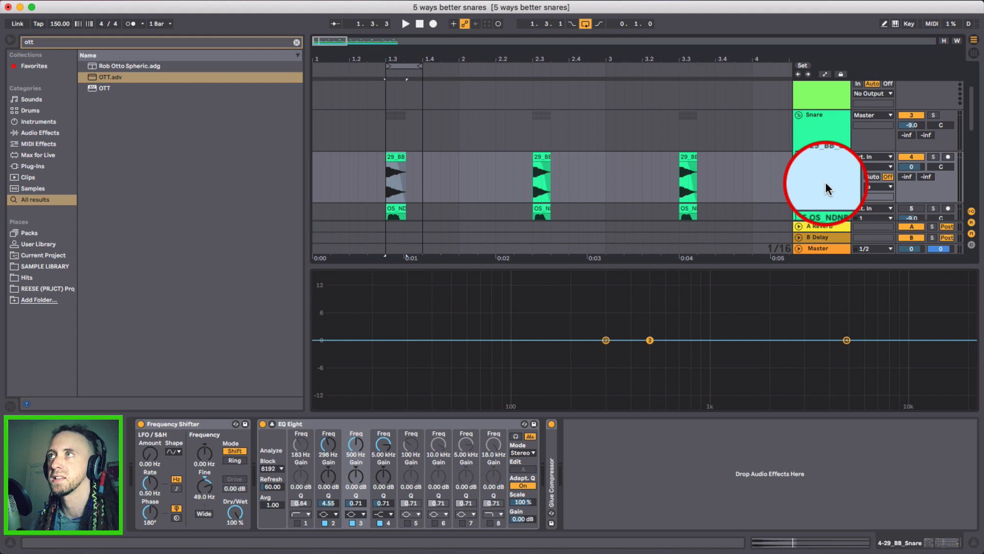
left_click(933, 156)
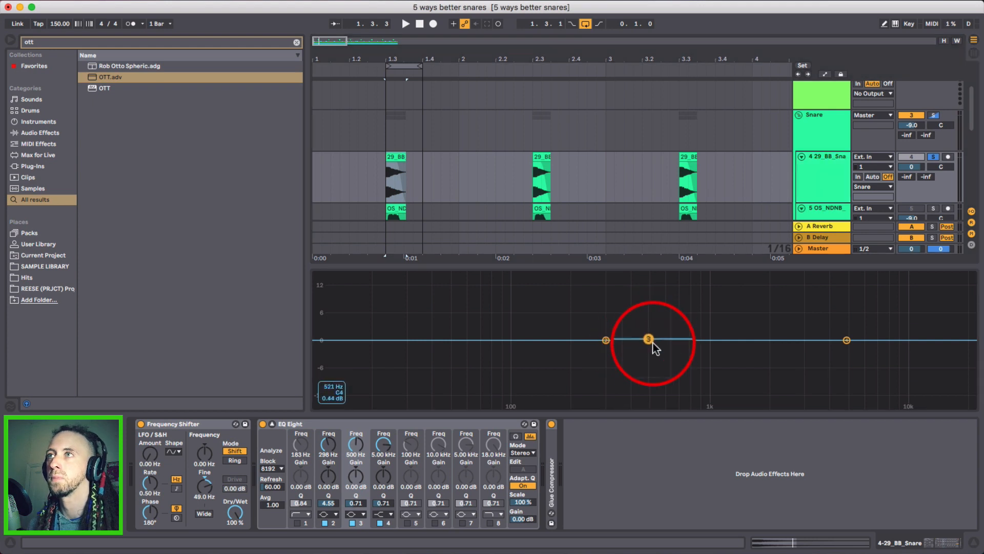
left_click_drag(355, 476, 356, 487)
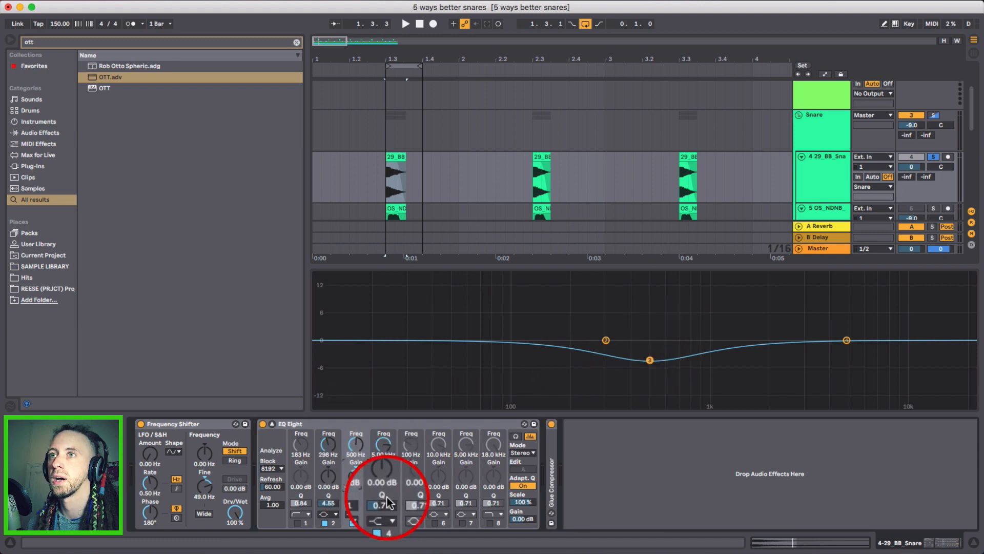
left_click_drag(351, 503, 354, 484)
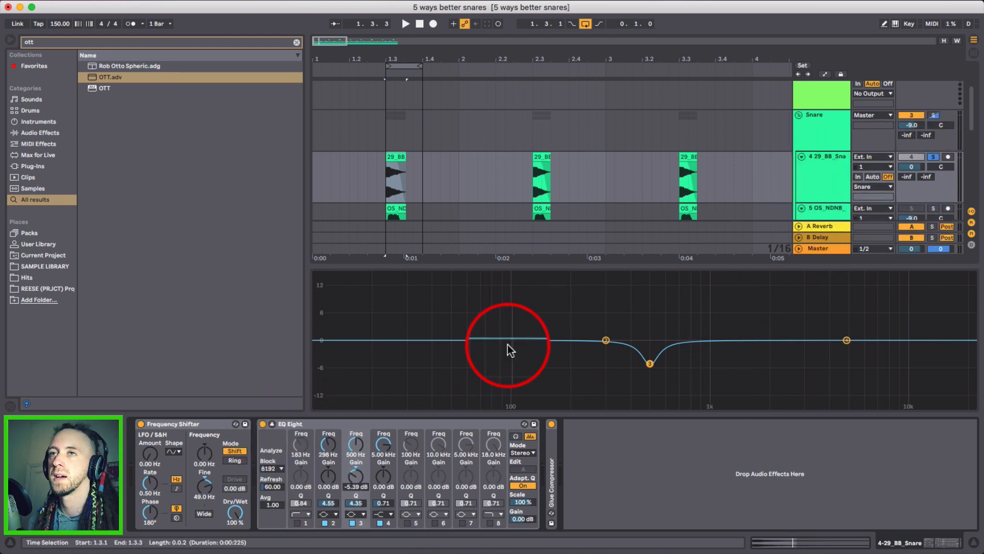
Step: Compare the looped snare with EQ Eight bypassed and active, and deepen the 500 Hz band's gain to -8.10 dB
key("space")
left_click(262, 424)
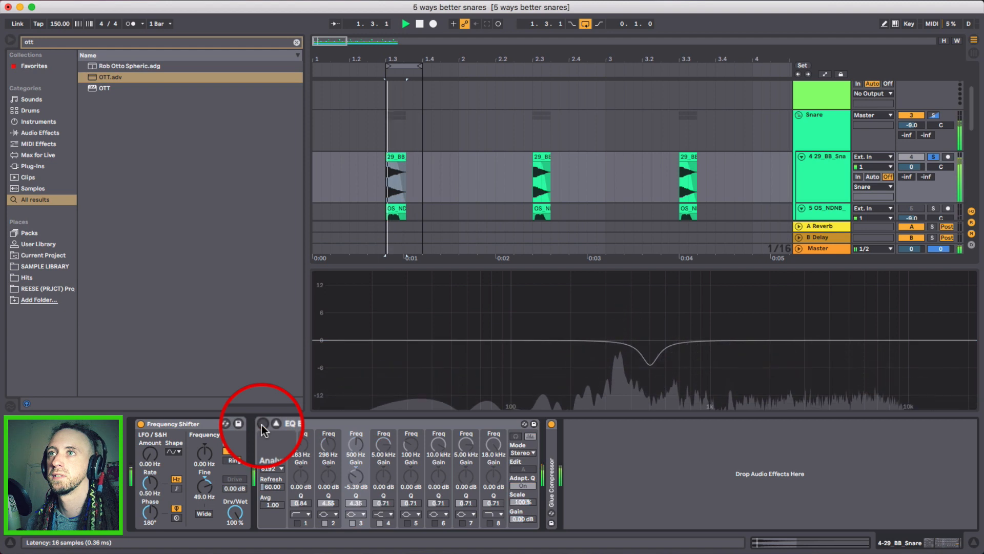
left_click(262, 424)
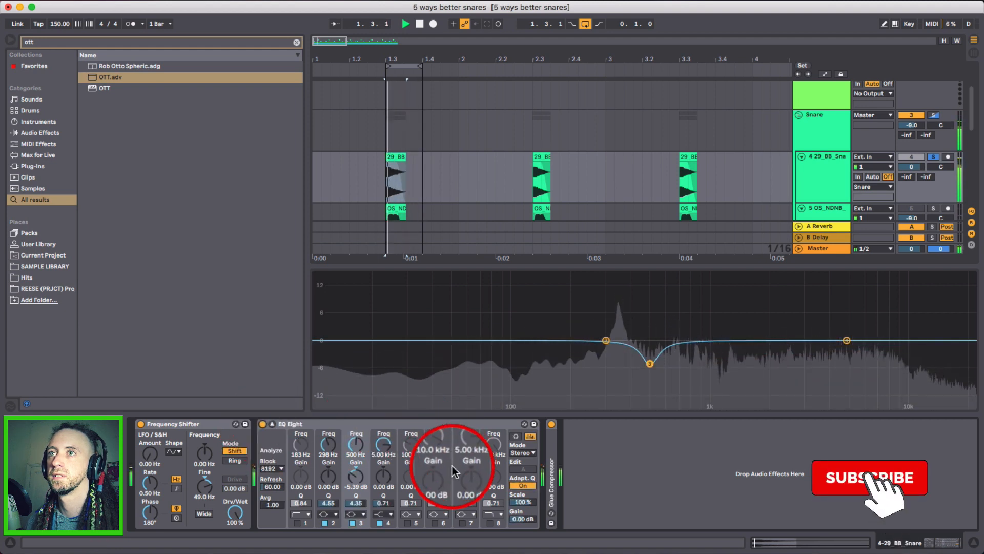
left_click_drag(356, 475, 356, 481)
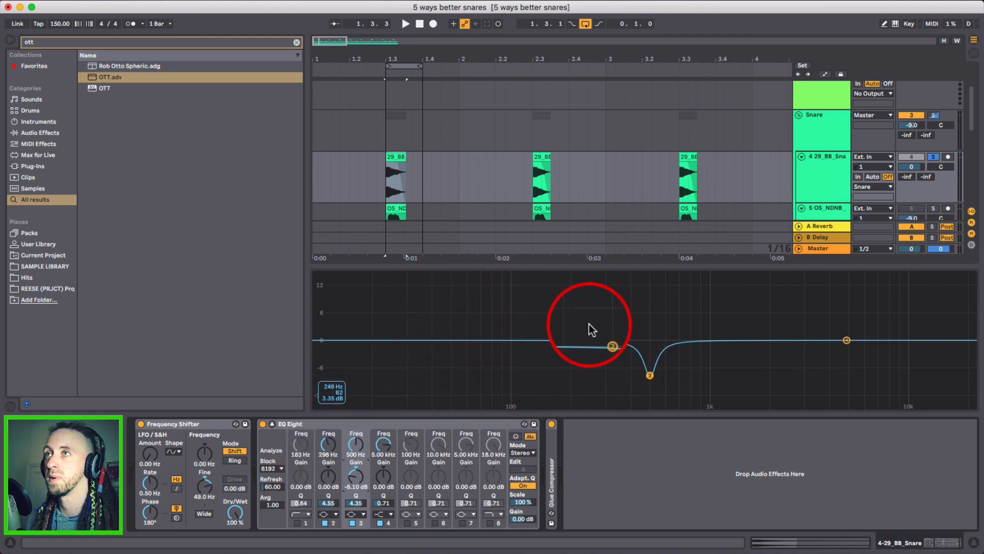
Step: Enable EQ Eight band 1 as a low cut at 183 Hz, audition it and switch it to the steeper low-cut filter
left_click(298, 523)
key("space")
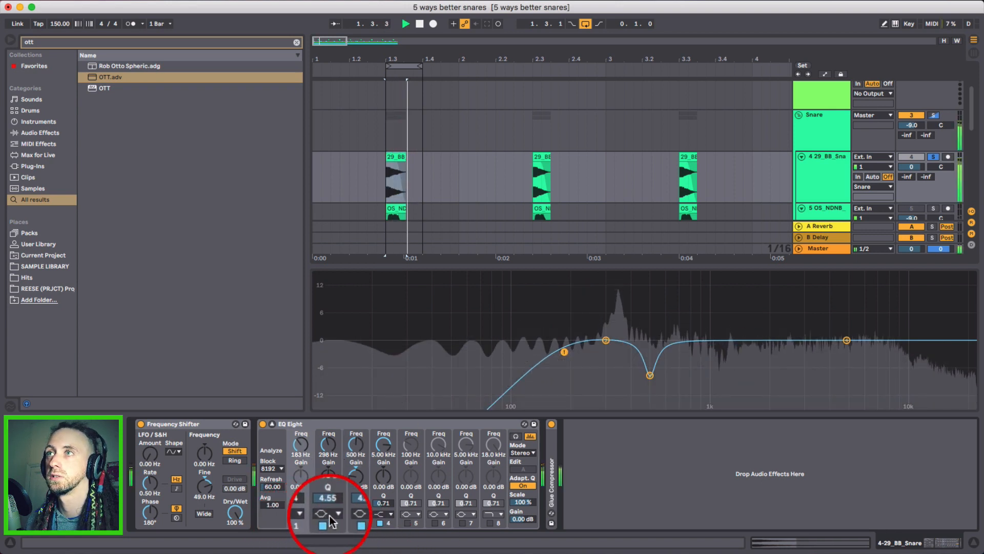
key("space")
left_click(301, 513)
left_click(301, 523)
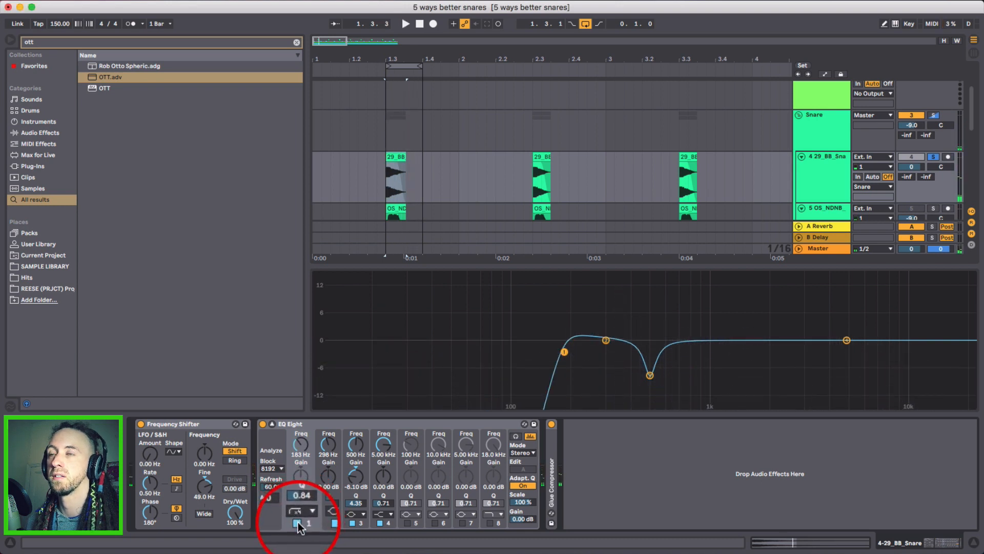
Step: Boost EQ Eight band 2 by 5.48 dB at 349 Hz while auditioning the looped snare
key("space")
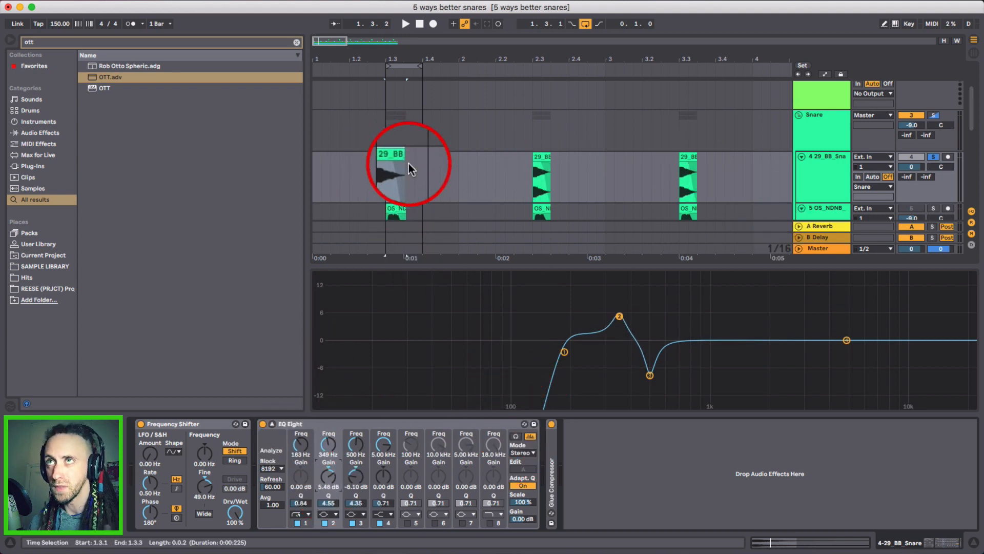
key("space")
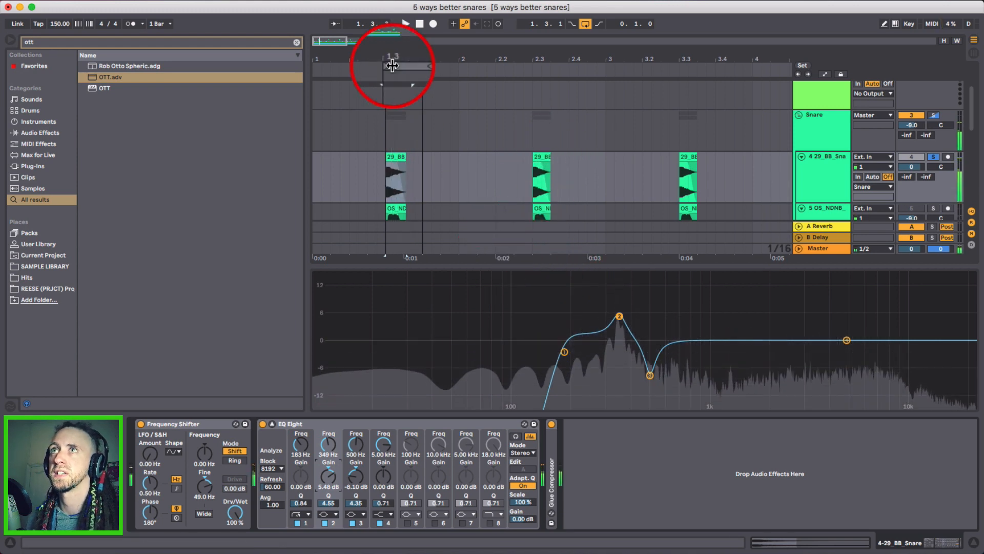
key("space")
Step: Show the automation of EQ Eight's band 2 gain on the 29_BB_Snare track, over the enlarged first snare clip
left_click_drag(391, 55, 405, 106)
left_click_drag(383, 53, 391, 61)
left_click(413, 155)
scroll(412, 146, "left", 1)
left_click(836, 174)
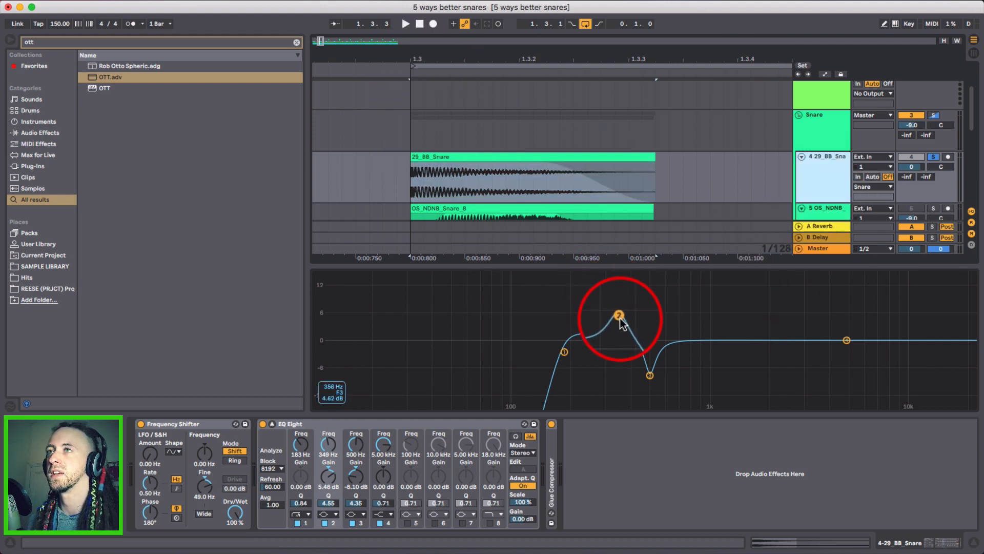
key("a")
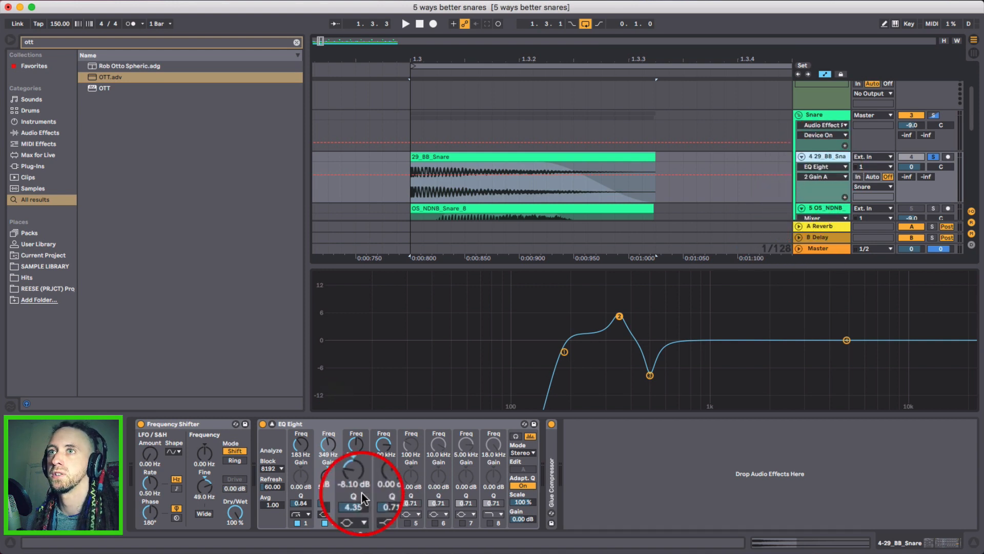
left_click(329, 480)
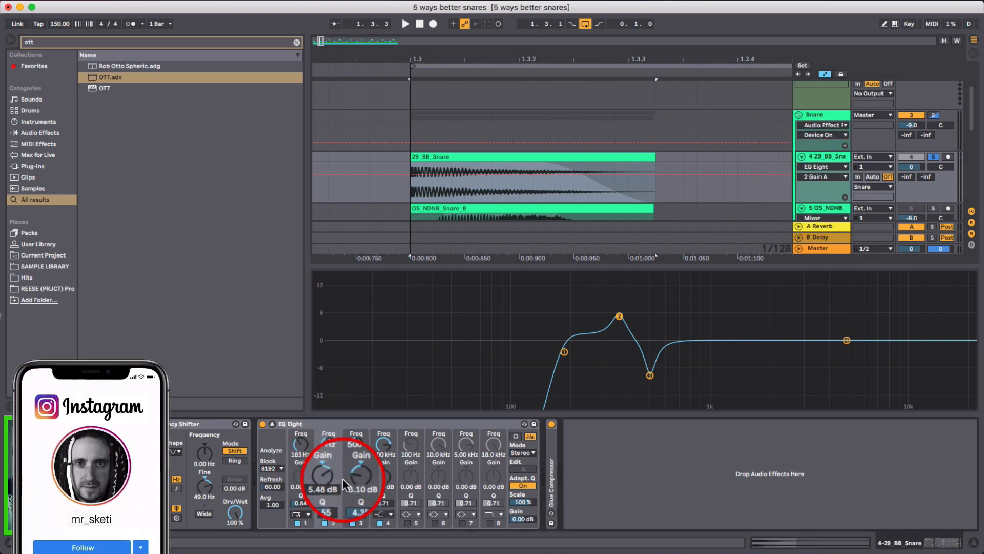
Step: Automate the band 2 gain to fall from the first snare clip's attack to -15.0 dB about 100 ms into the clip
left_click(428, 175)
left_click_drag(446, 175, 451, 202)
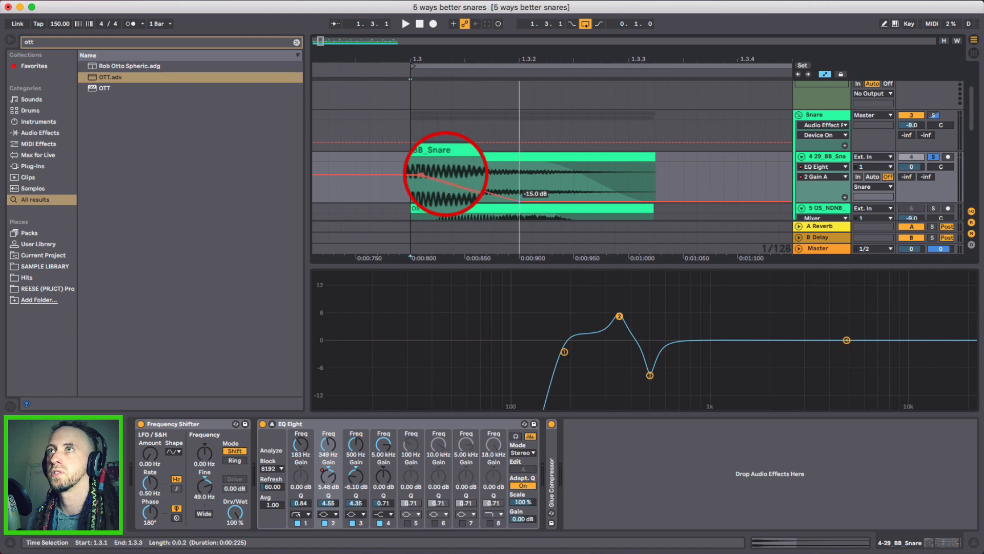
Step: Shorten the band 2 gain fall so it reaches -15.0 dB about 75 ms into the first 29_BB_Snare clip
left_click_drag(519, 201, 506, 203)
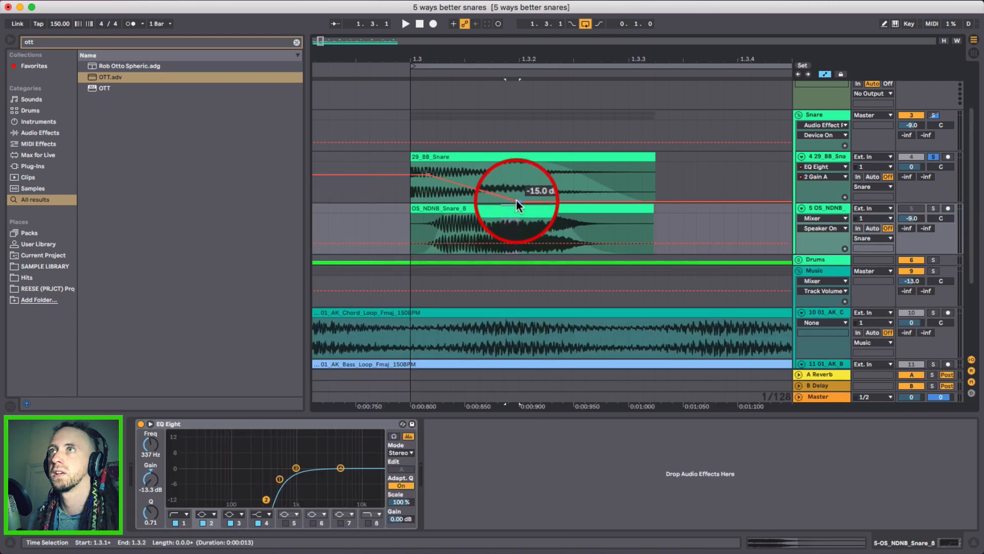
left_click(828, 154)
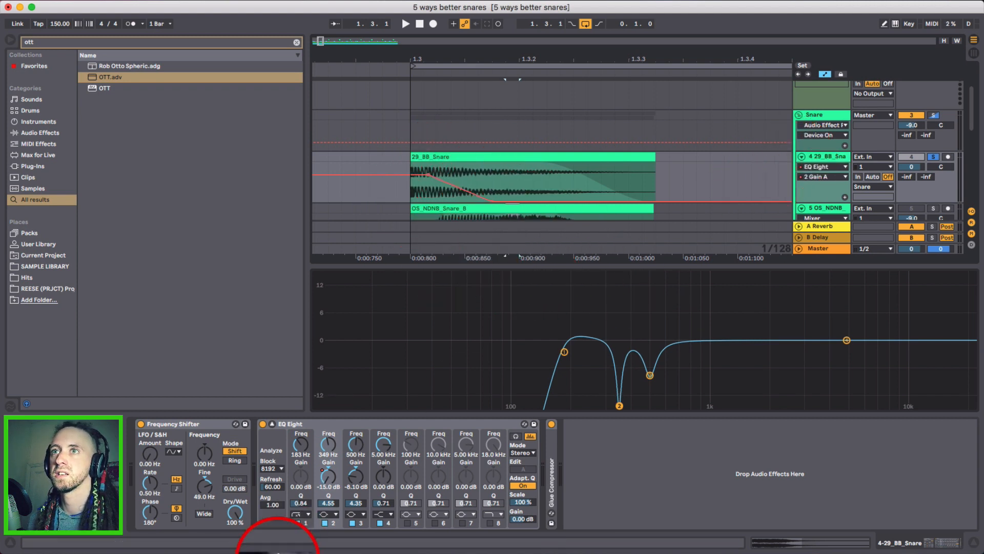
Step: Audition the looped snare with EQ Eight bypassed and with it re-enabled
left_click(262, 424)
key("space")
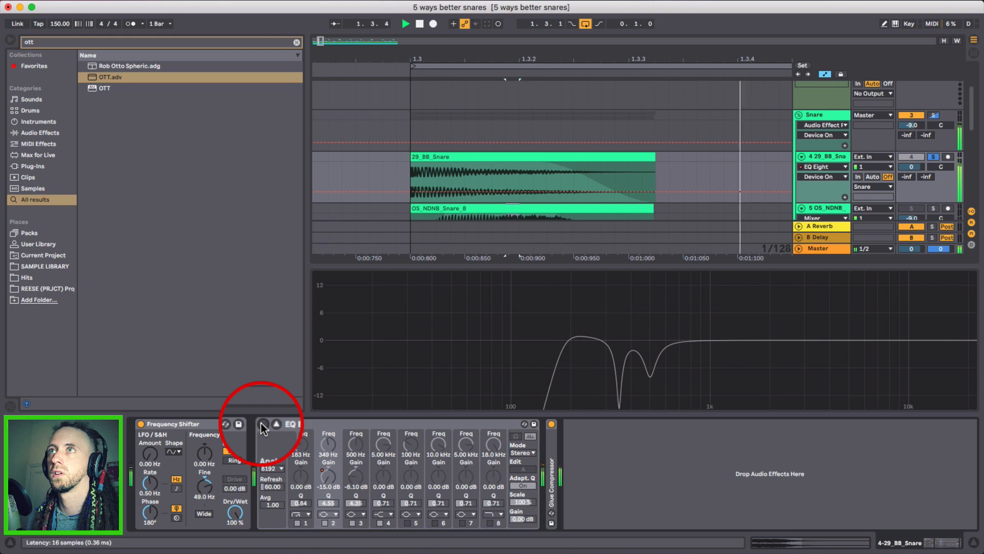
left_click(263, 424)
key("space")
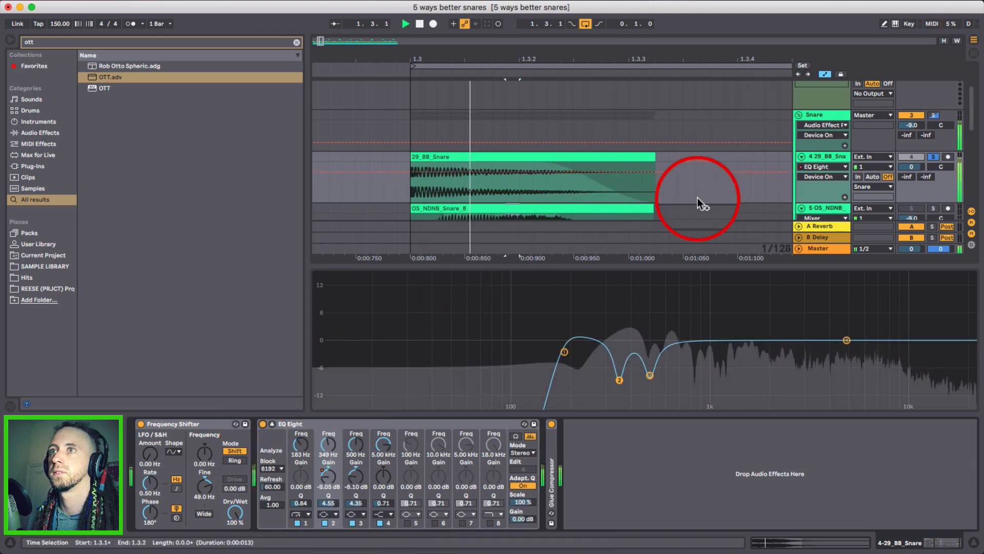
Step: Show EQ Eight's band 2 gain automation again and try an earlier end for the fall while auditioning the snare
left_click(324, 482)
mouse_move(493, 201)
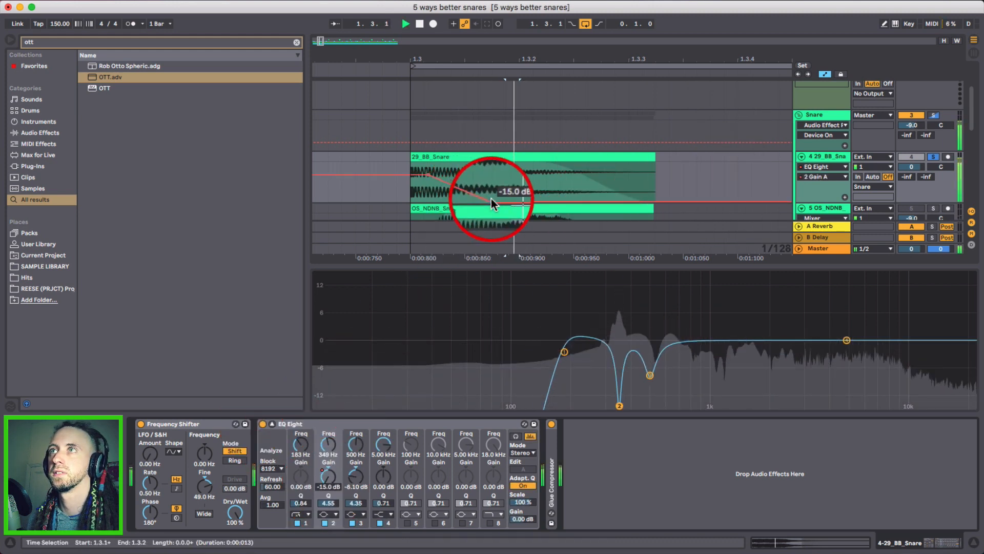
mouse_move(493, 202)
left_mouse_down()
mouse_move(493, 174)
mouse_move(492, 201)
left_mouse_up()
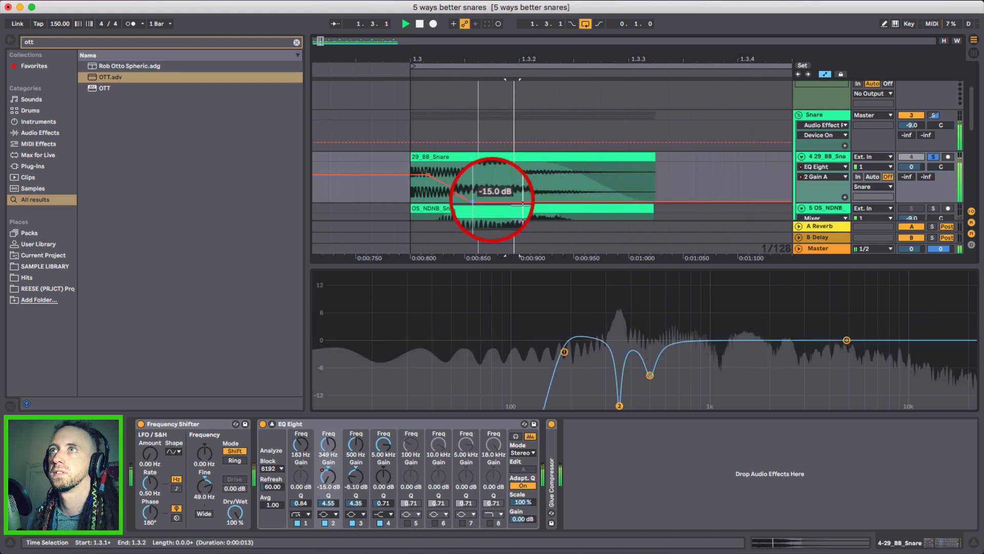
key("space")
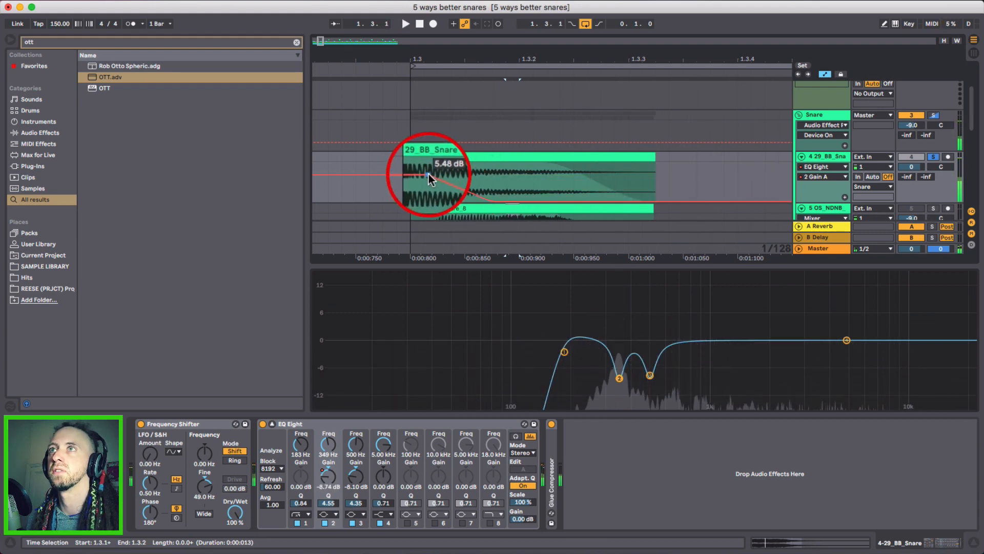
Step: Hold the 5.48 dB boost until about 40 ms into the first snare clip, try a longer fall and audition it
left_click_drag(440, 175, 458, 175)
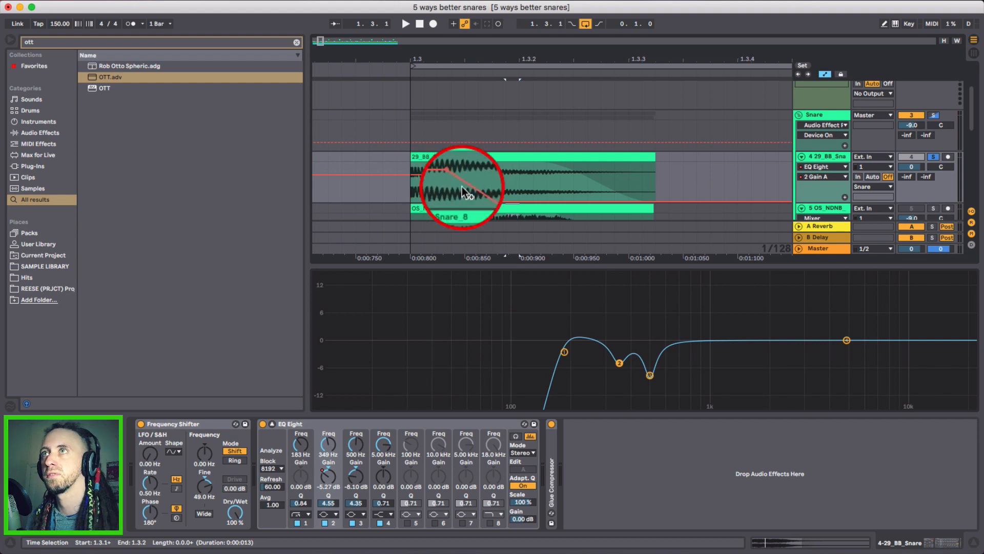
left_click_drag(491, 201, 533, 198)
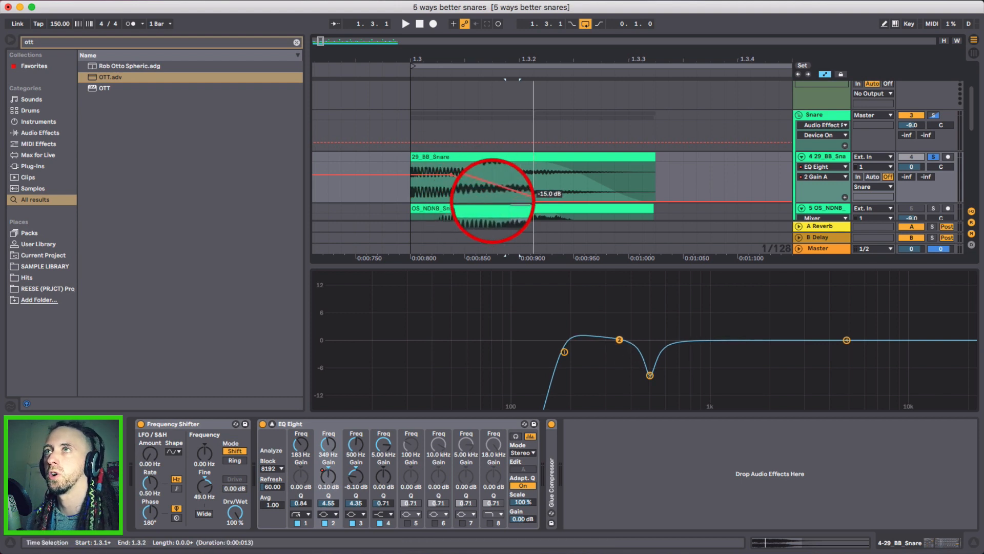
key("space")
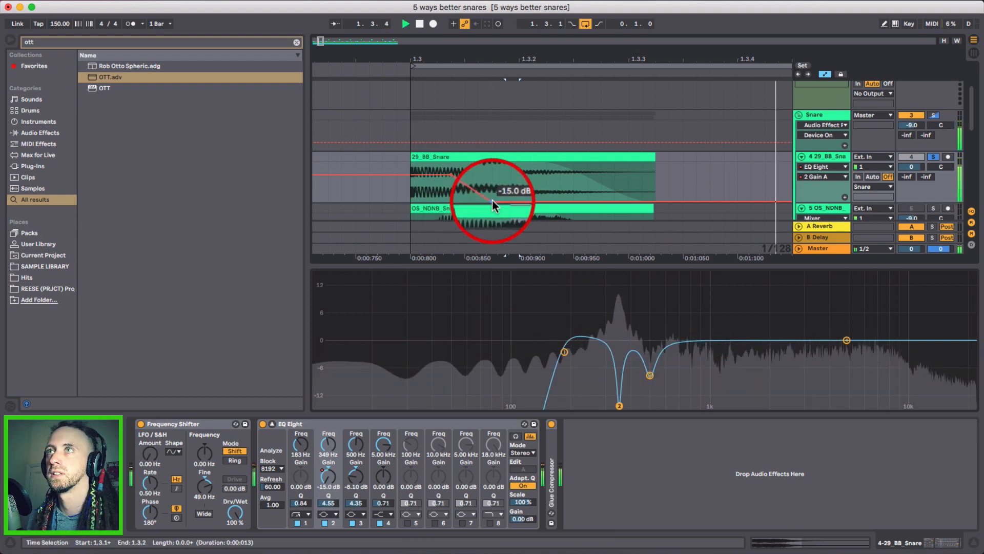
key("space")
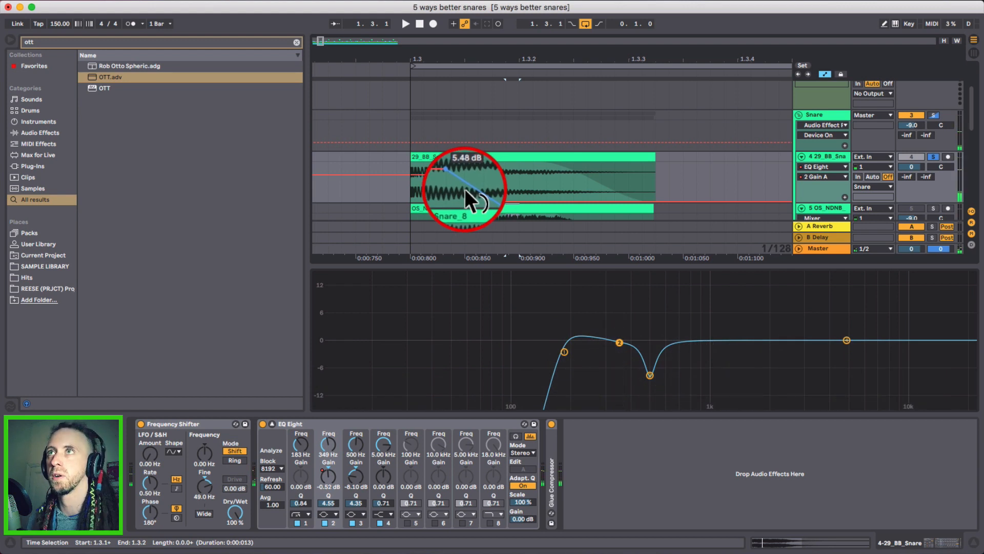
Step: Bend the falling segment of the band 2 gain automation into a curve and audition the snare
left_click_drag(465, 189, 469, 186)
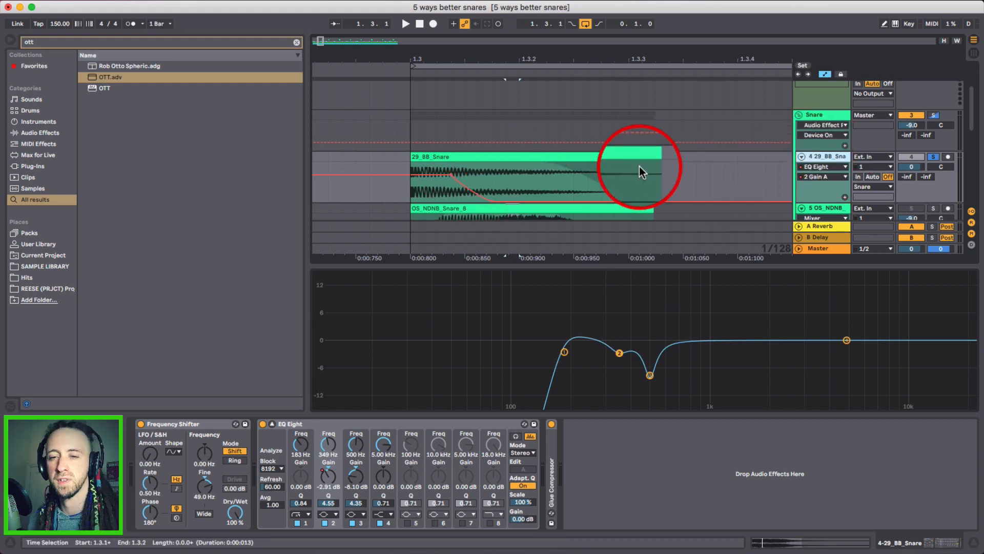
key("space")
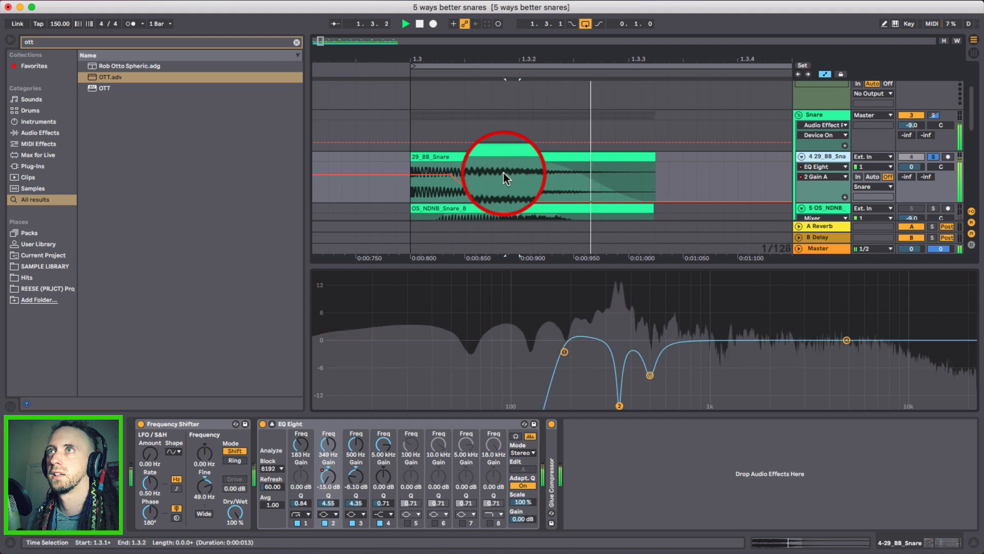
key("space")
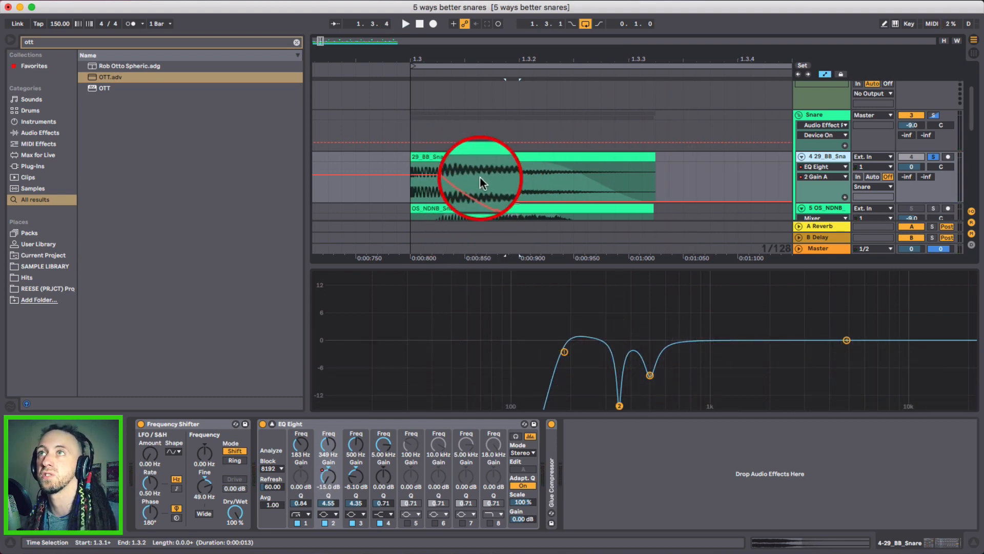
Step: Duplicate the 29_BB_Snare range from 1.3.1 to 2.3.1 with its automation seven times along the track
left_click_drag(466, 62, 404, 63)
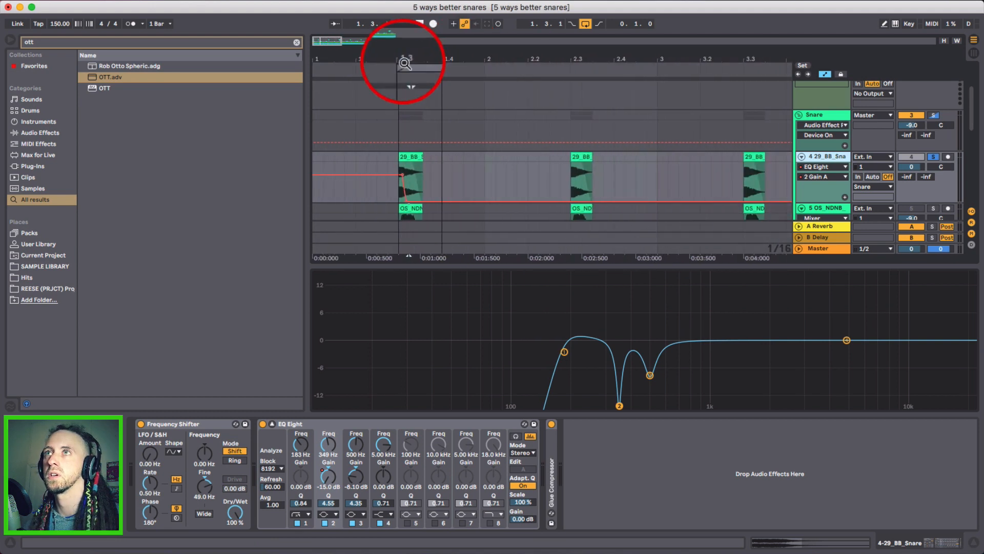
left_click_drag(405, 158, 570, 159)
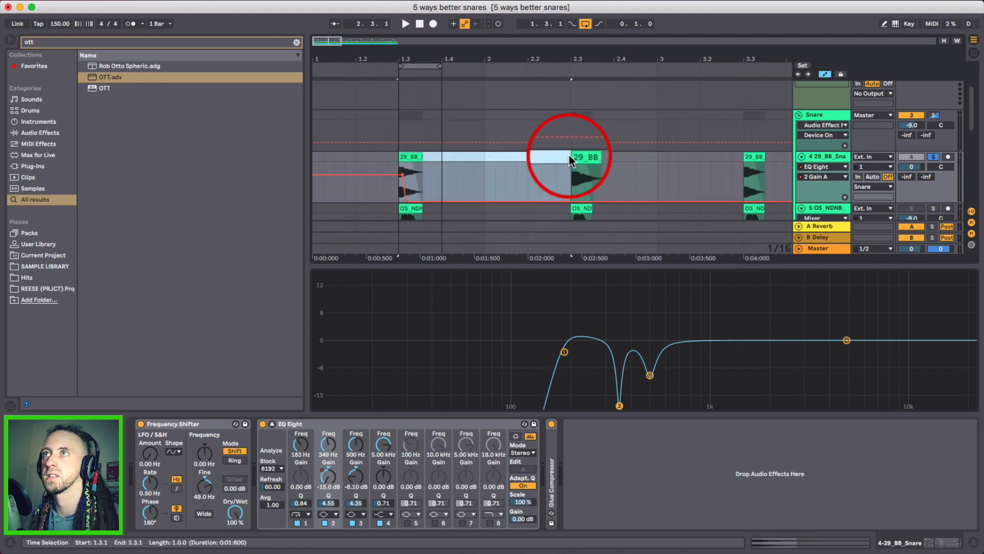
key("super+d")
key("super+d")
key("super+d")
key("super+d")
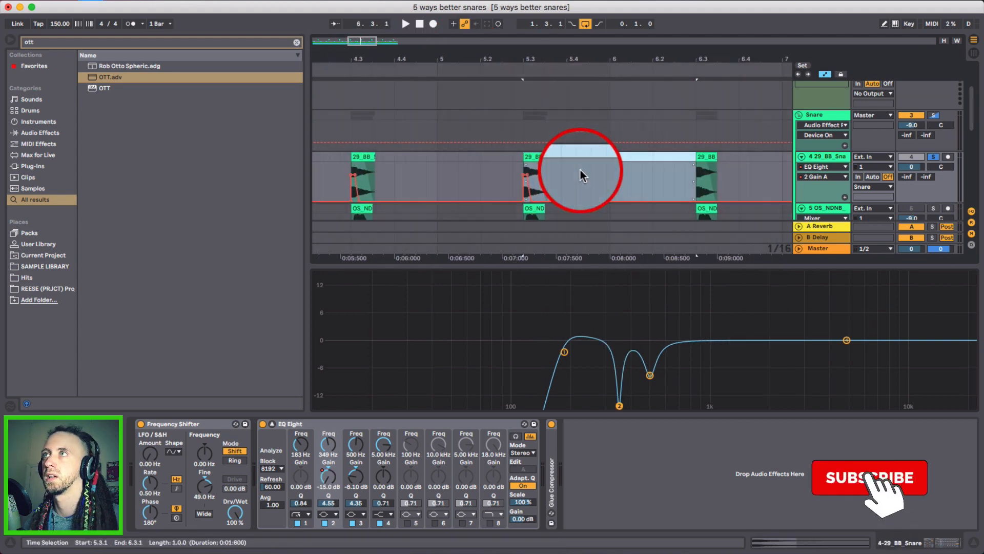
key("super+d")
key("super+d")
key("super+d")
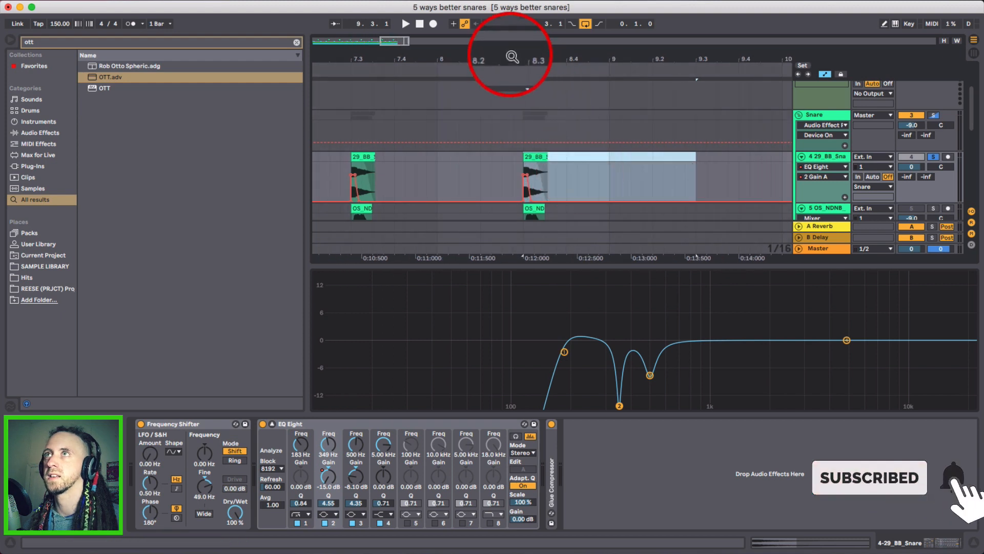
Step: Check the gain automation across all the duplicated snare hits and audition the first one up close
left_click_drag(513, 57, 511, 25)
scroll(488, 182, "left", 5)
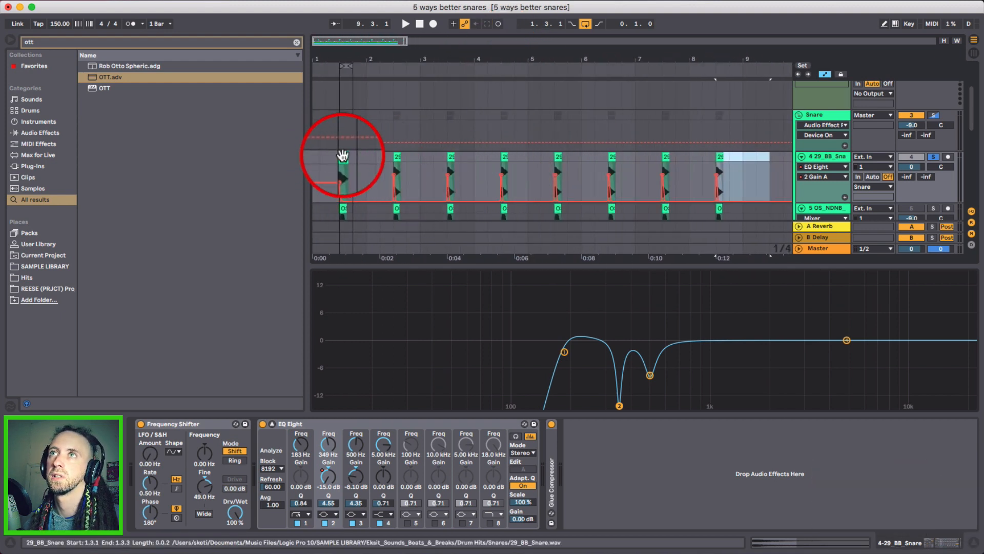
left_click(342, 154)
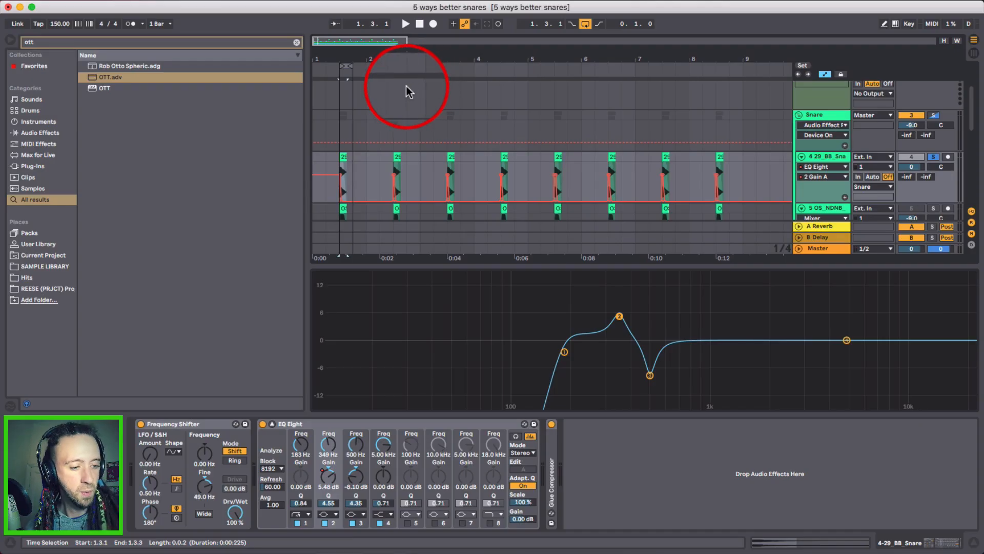
left_click_drag(349, 57, 351, 85)
scroll(392, 173, "left", 5)
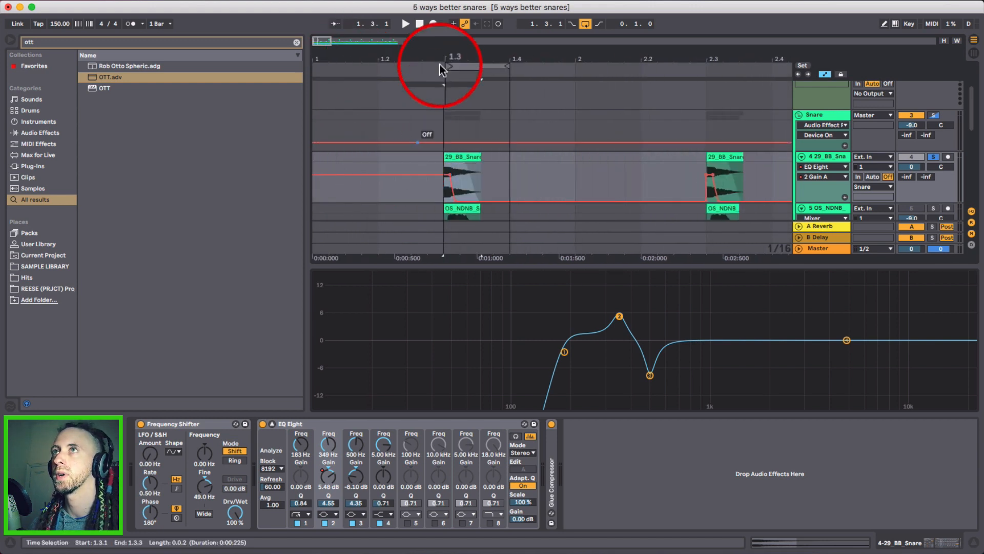
left_click_drag(450, 60, 461, 81)
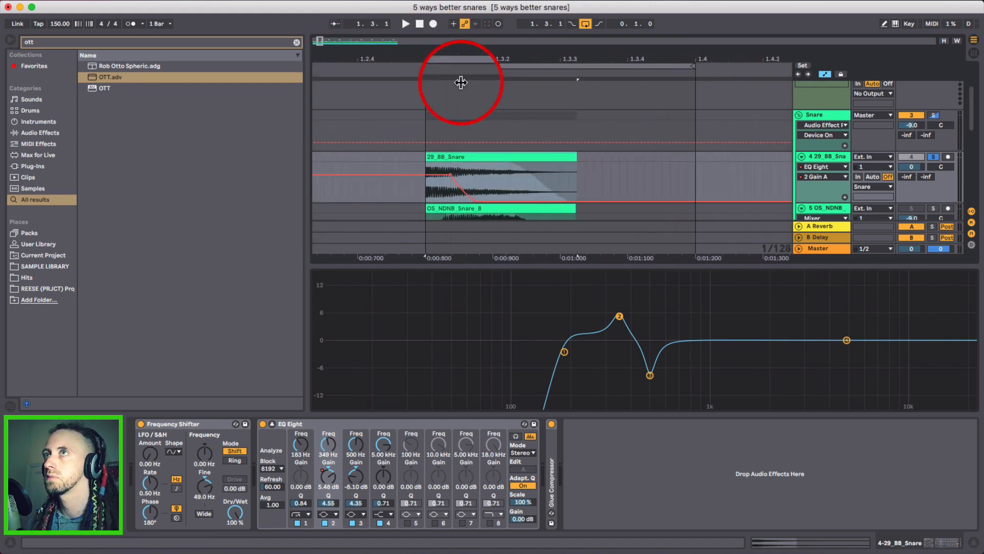
key("space")
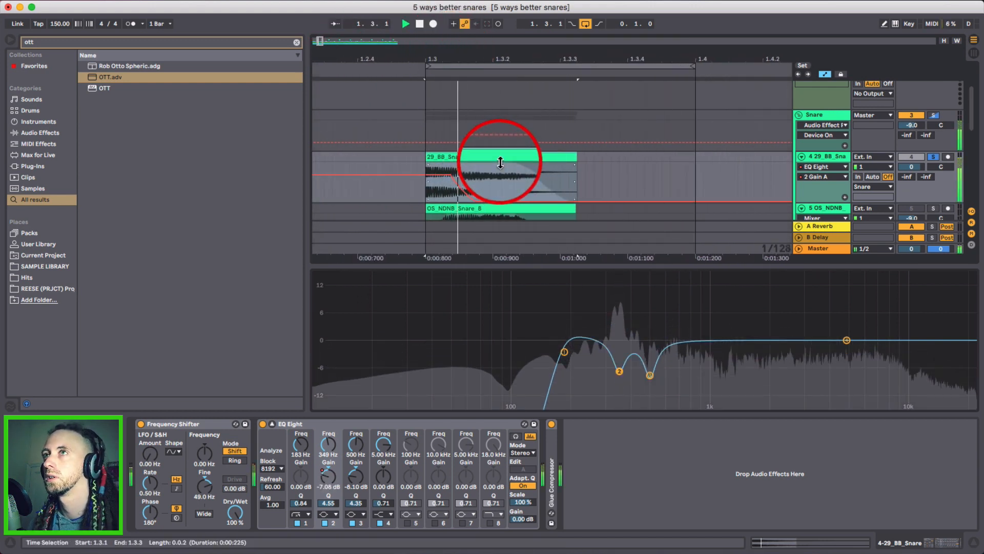
key("space")
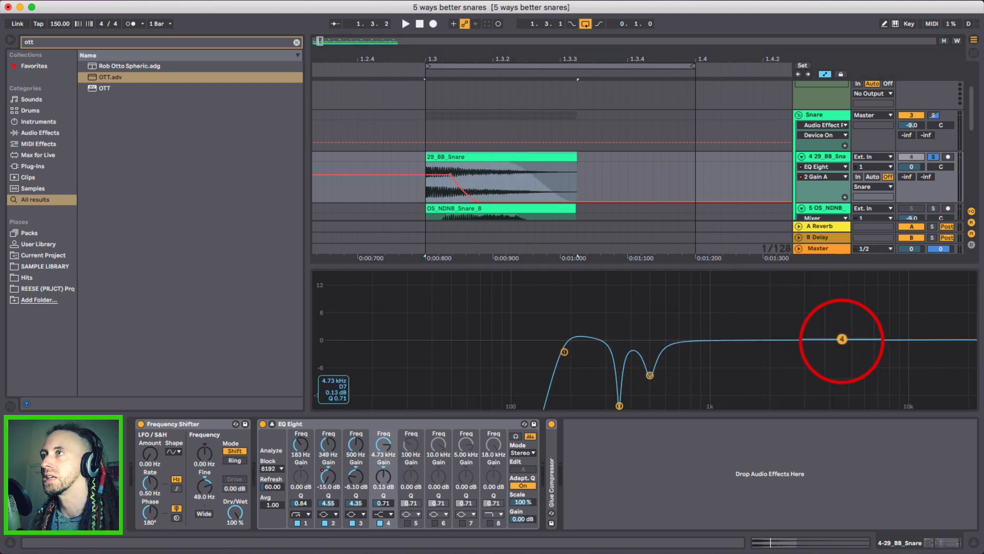
Step: Move EQ Eight band 4 to 7.09 kHz and enable band 5 at 5.28 kHz with 0.27 dB gain
mouse_move(846, 340)
left_mouse_down()
mouse_move(821, 324)
mouse_move(806, 292)
mouse_move(804, 307)
mouse_move(778, 319)
mouse_move(871, 337)
mouse_move(859, 348)
left_mouse_up()
left_click(407, 522)
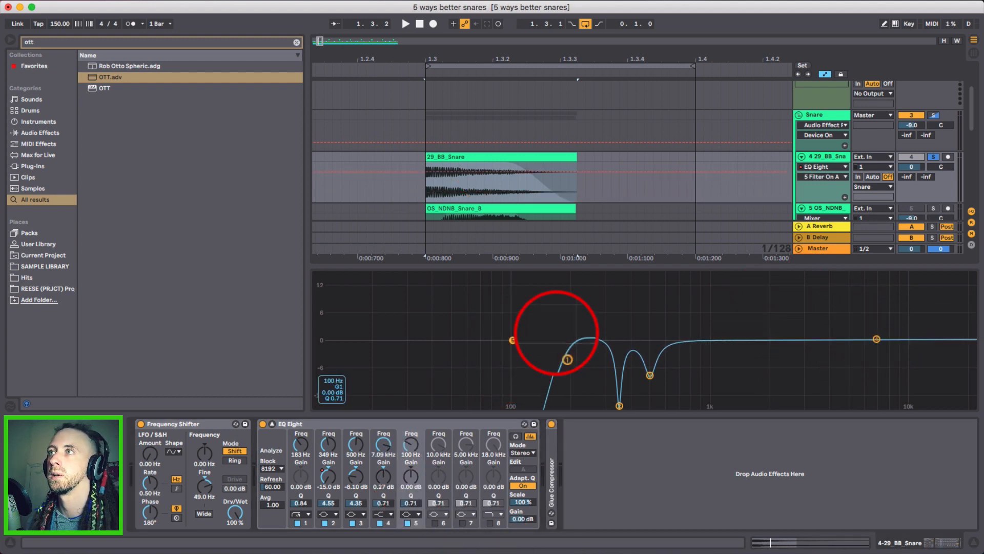
left_click_drag(512, 339, 851, 340)
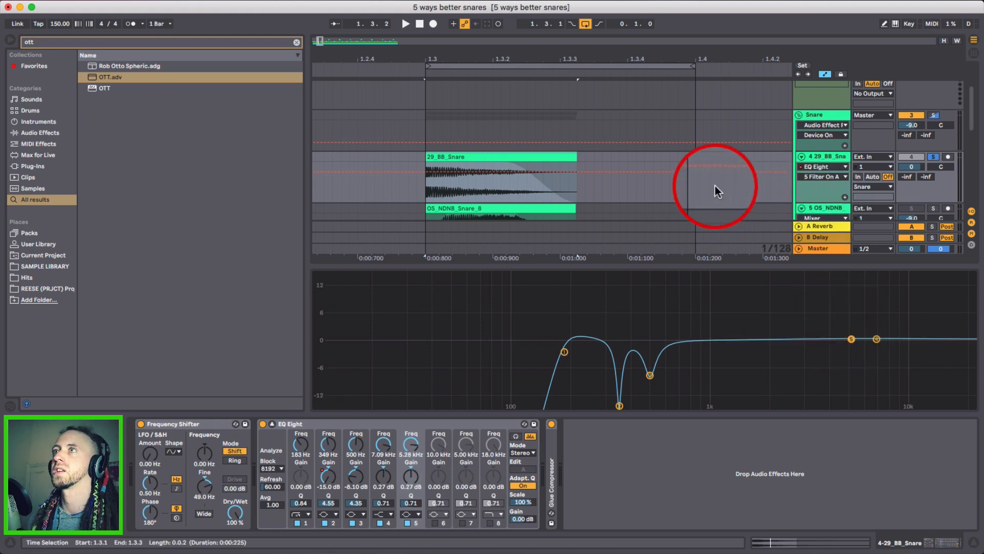
Step: Solo the OS_NDNB_Snare_8 track briefly and clear the solos on the snare tracks and their Snare group
scroll(715, 186, "down", 3)
left_click(831, 148)
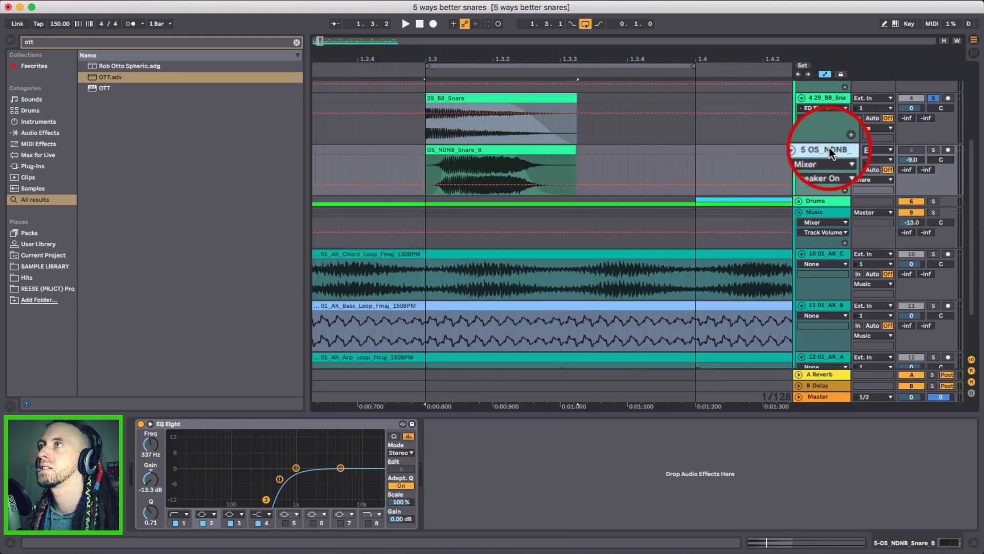
left_click(933, 150)
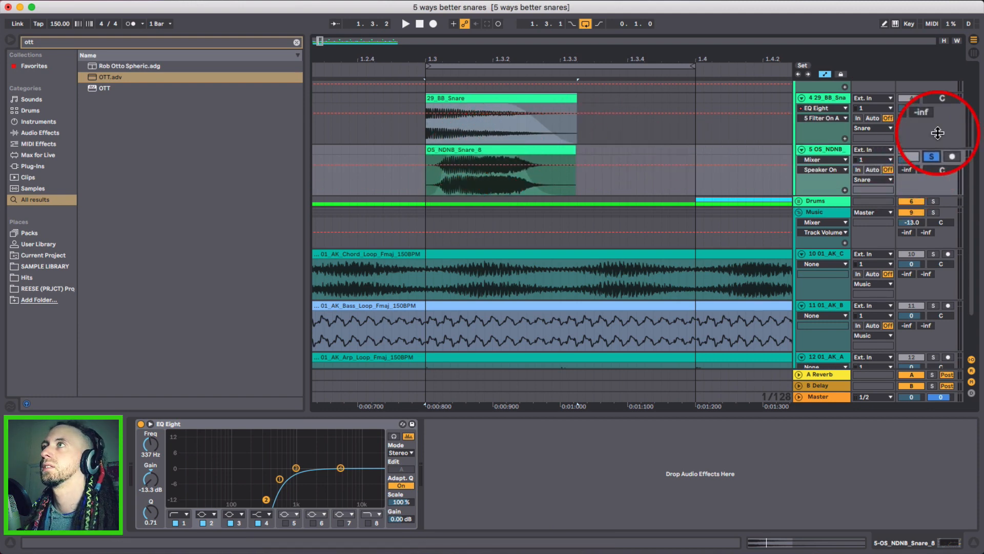
left_click(934, 149)
scroll(934, 147, "up", 3)
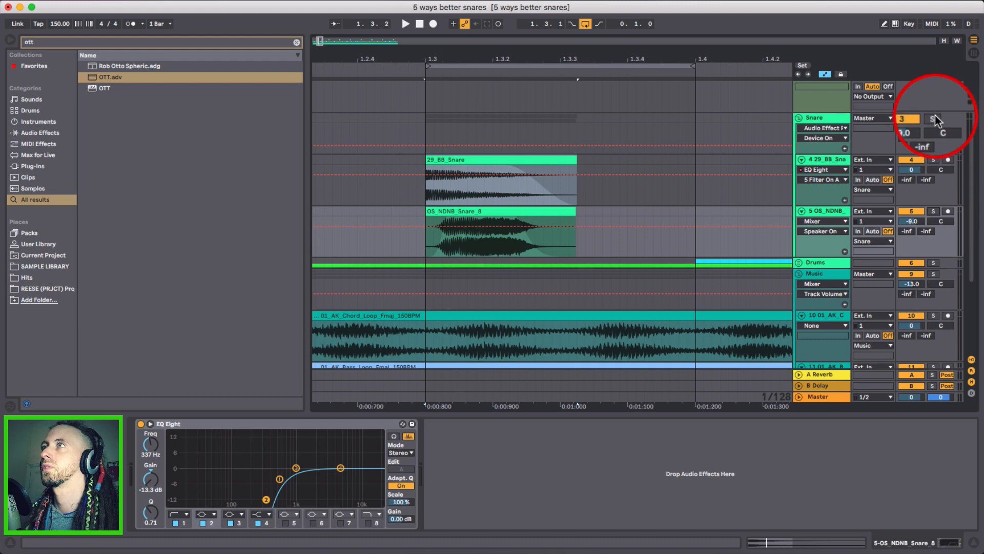
scroll(716, 229, "down", 3)
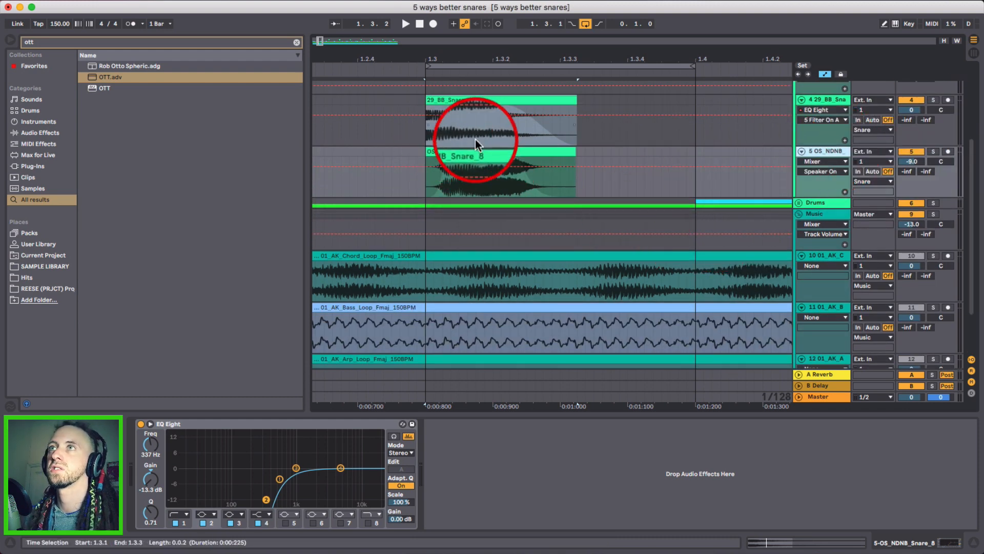
Step: Hide the automation lanes and compare the first 29_BB_Snare clip and its effects with the OS_NDNB_Snare_8 clip
key("a")
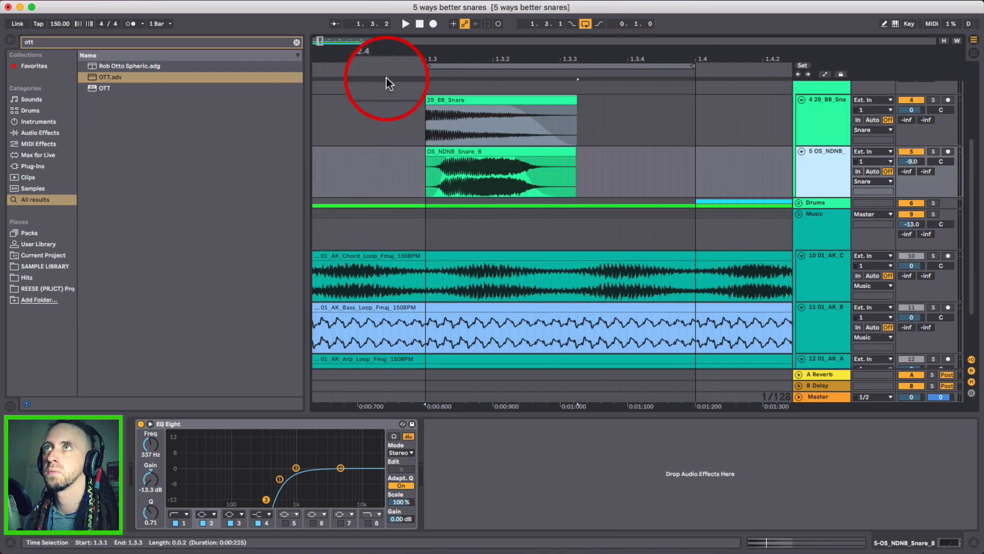
mouse_move(436, 57)
left_mouse_down()
mouse_move(453, 57)
mouse_move(436, 52)
left_mouse_up()
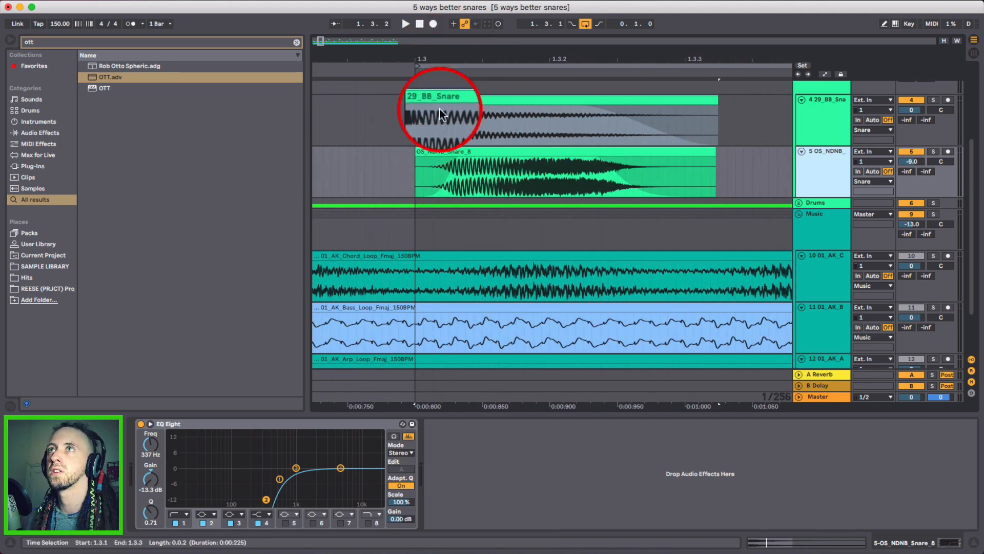
left_click(417, 114)
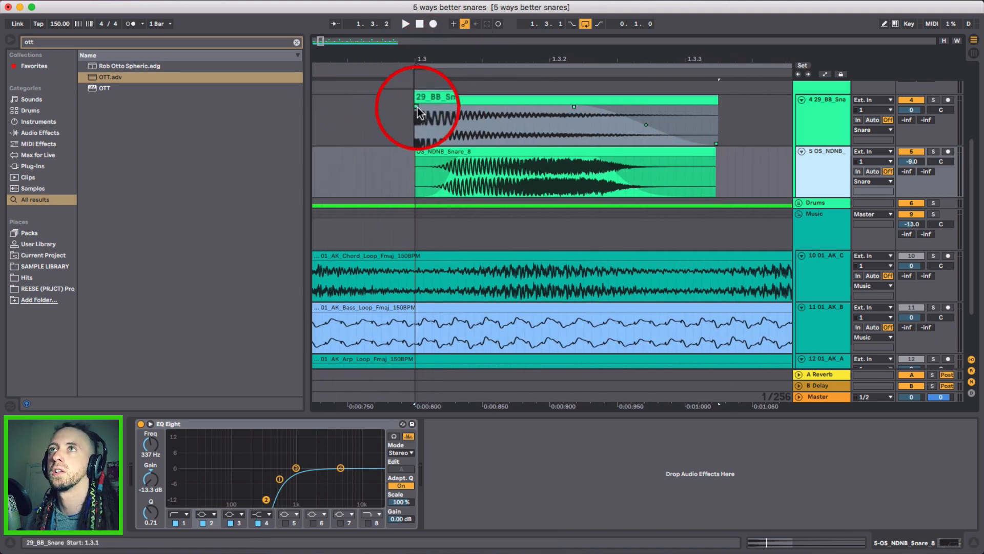
left_click(732, 97)
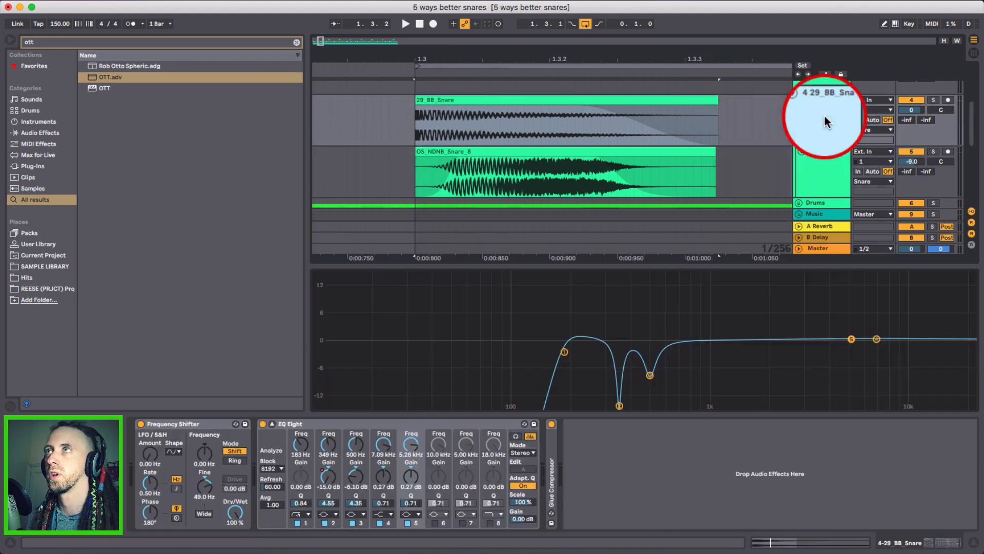
left_click(460, 154)
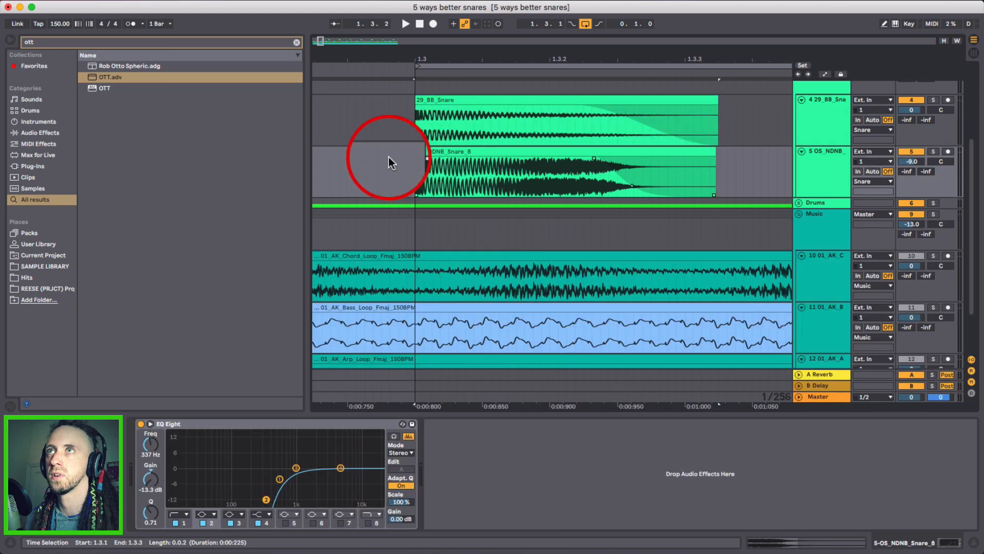
Step: Add a longer, curved fade-in to the OS_NDNB_Snare_8 clip so its initial transient is softened
left_click_drag(426, 157, 453, 157)
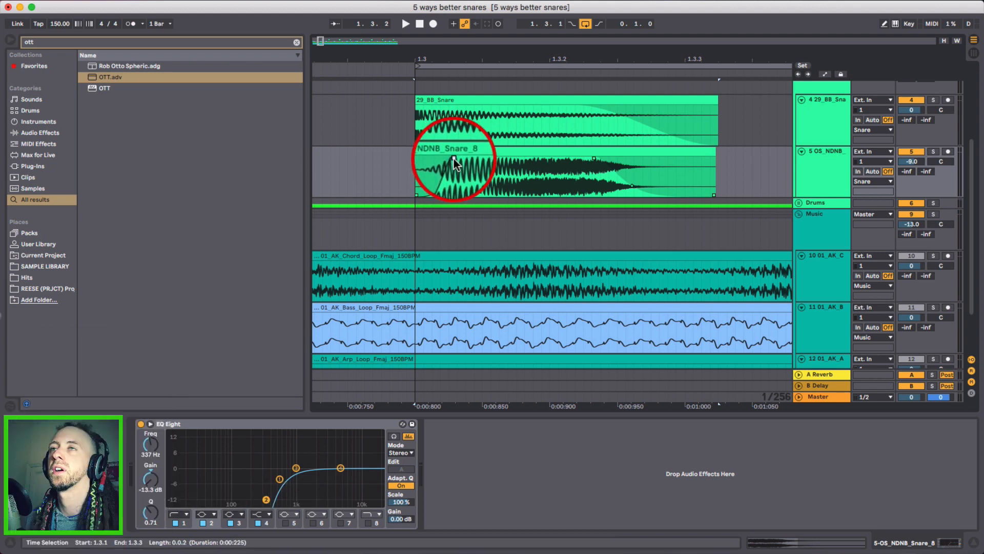
left_click_drag(459, 153, 453, 199)
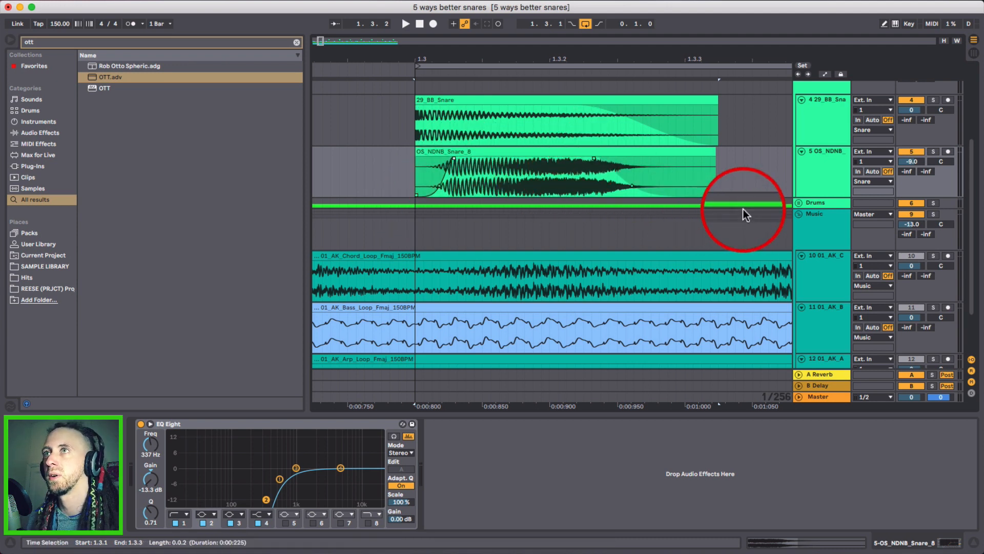
left_click(822, 170)
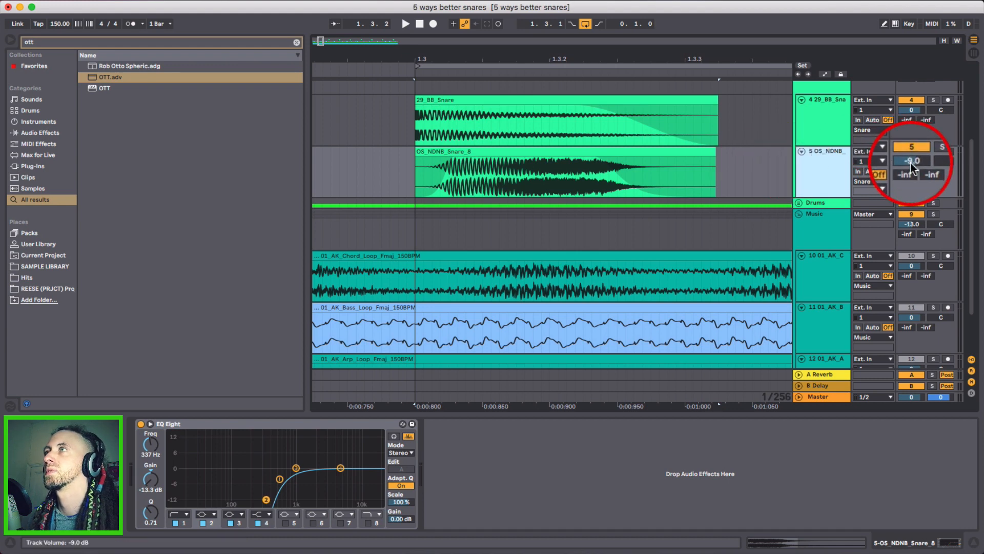
Step: Audition the layered snares while switching the OS_NDNB_Snare_8 track off and on
left_click(834, 116)
left_click(822, 158)
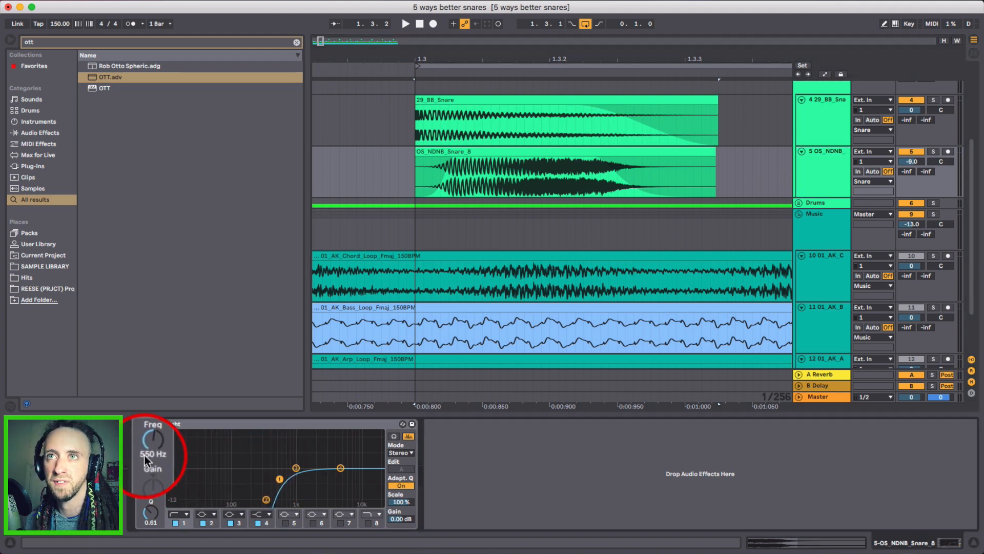
left_click(837, 163)
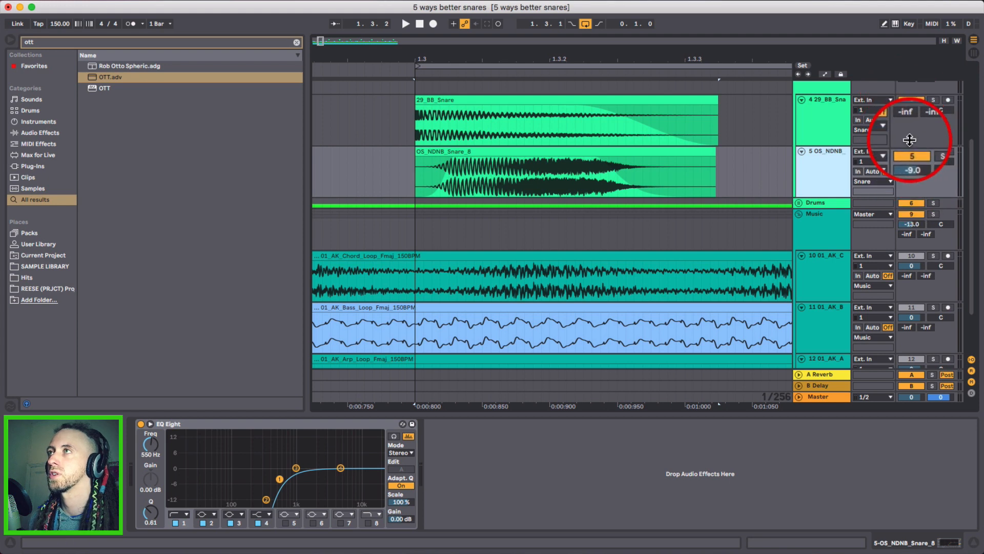
key("space")
left_click(905, 153)
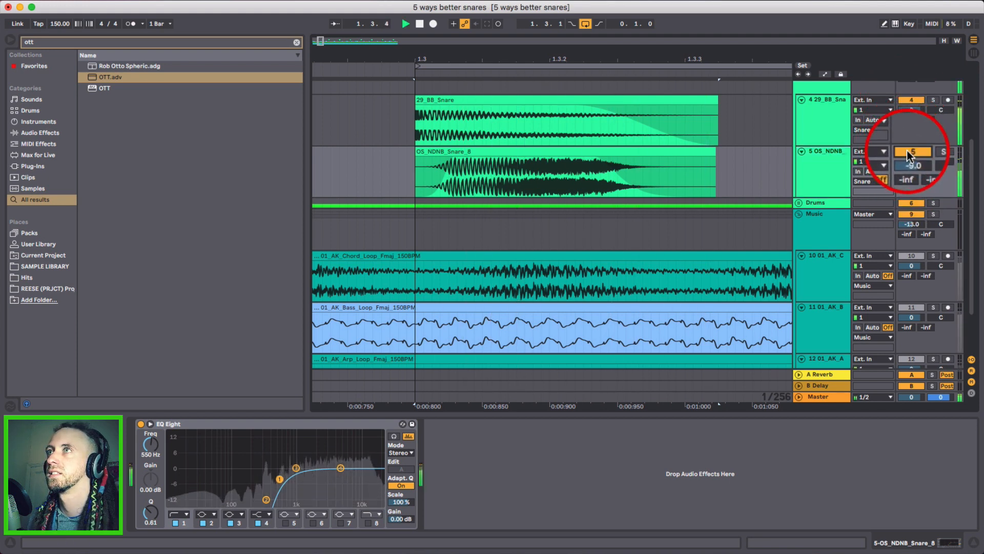
left_click(907, 153)
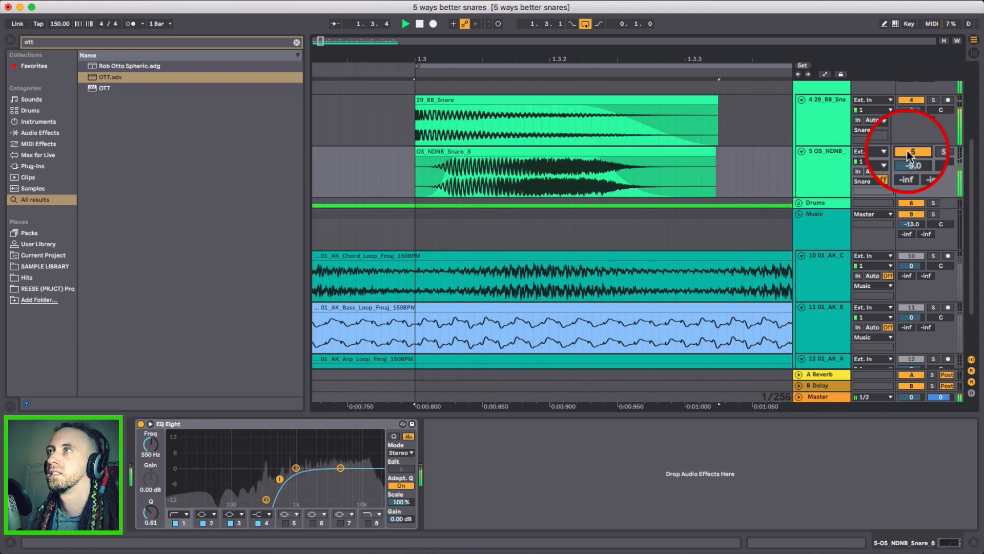
left_click(909, 152)
key("space")
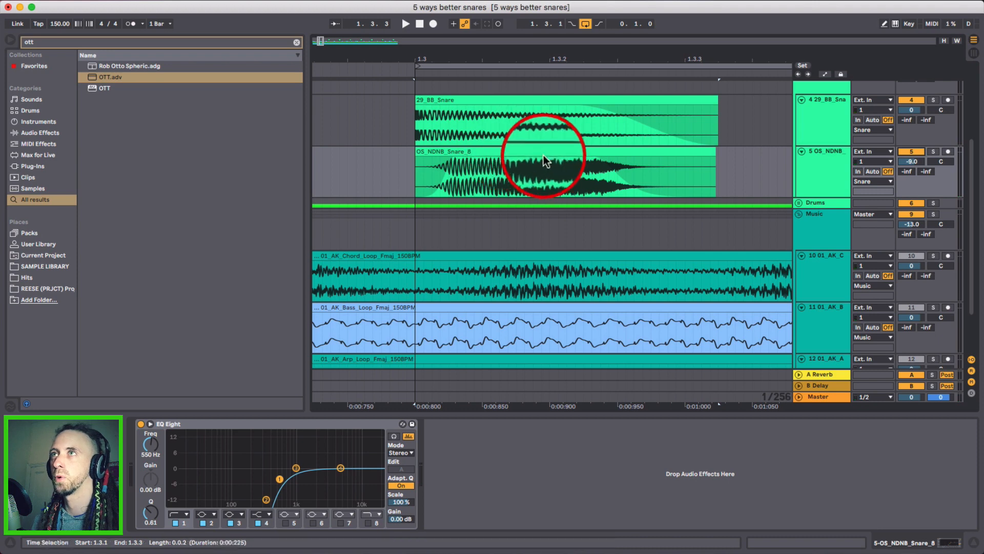
Step: Compare the effect chains on the 29_BB_Snare and OS_NDNB_Snare_8 tracks
left_click(841, 87)
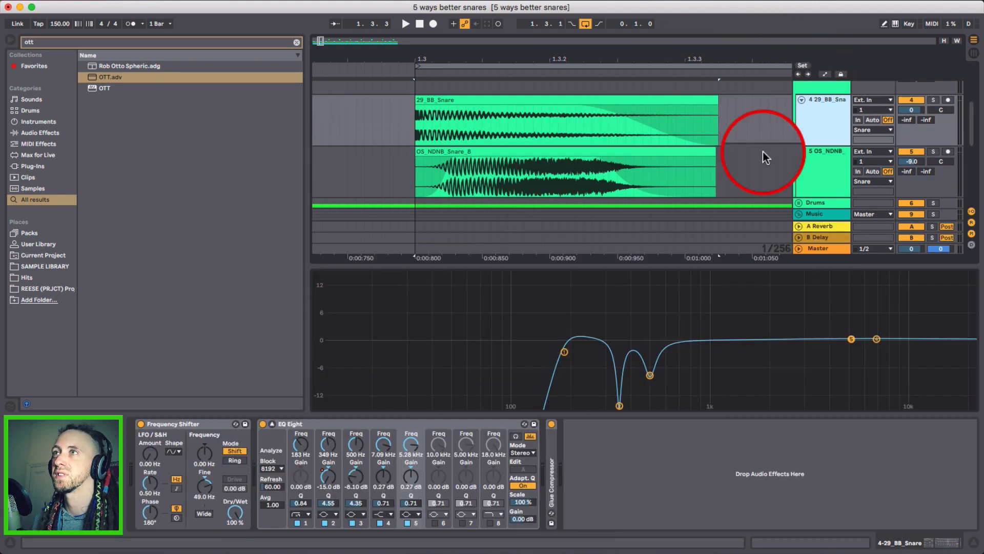
left_click(813, 174)
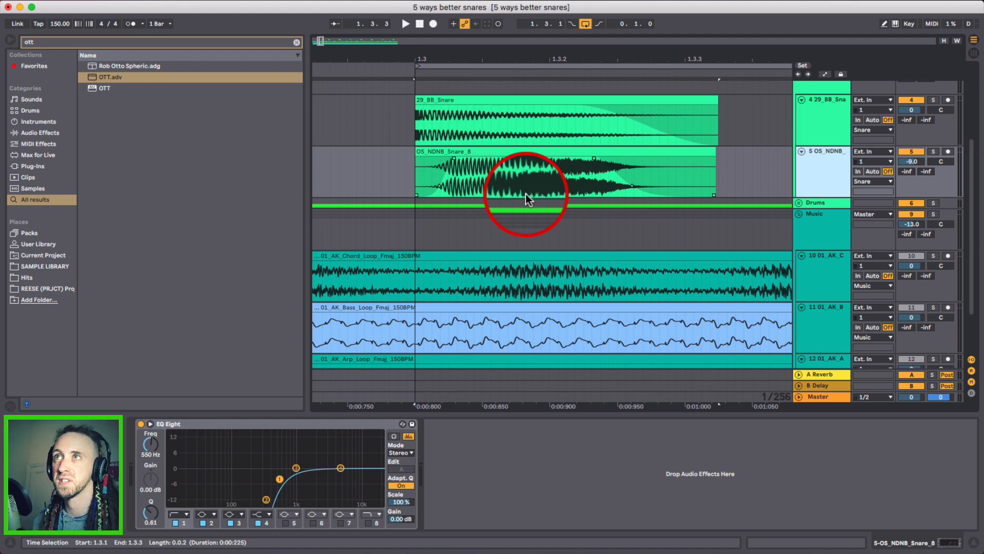
key("super+g")
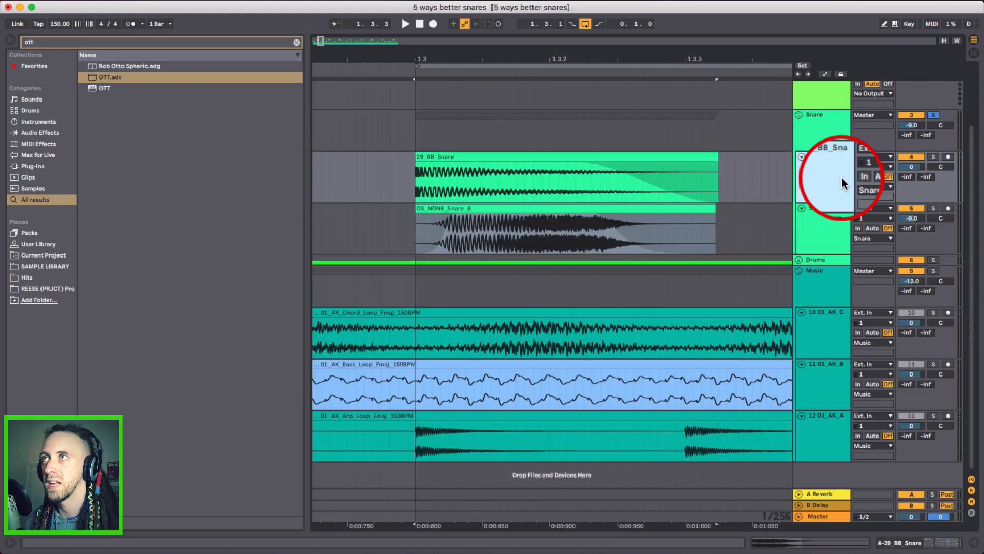
left_click(841, 176)
Step: Insert a MIDI track below OS_NDNB_Snare_8 in the Snare group and load an empty Drum Rack onto it
left_click_drag(820, 220, 687, 233)
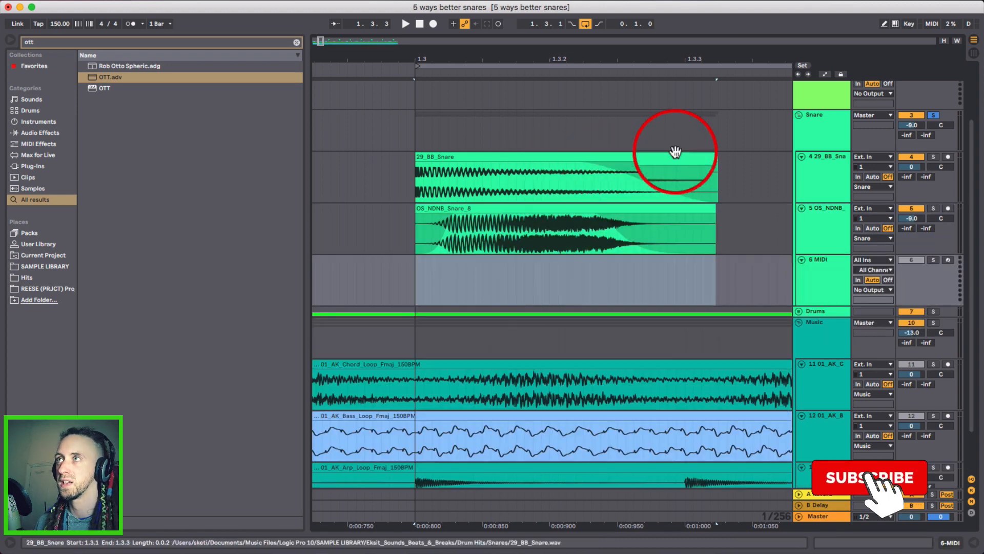
key("super+shift+t")
key("super+f")
type("dru")
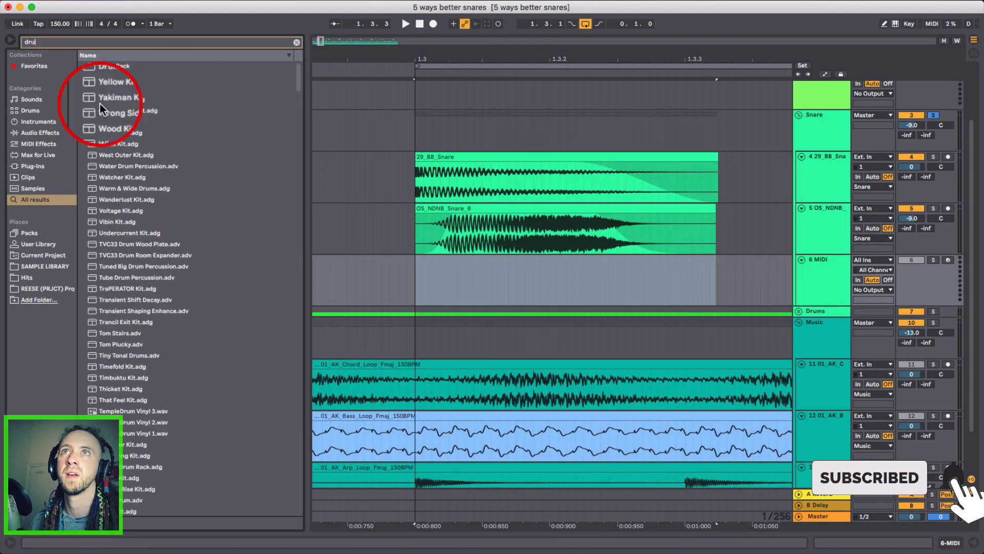
left_click_drag(110, 64, 513, 280)
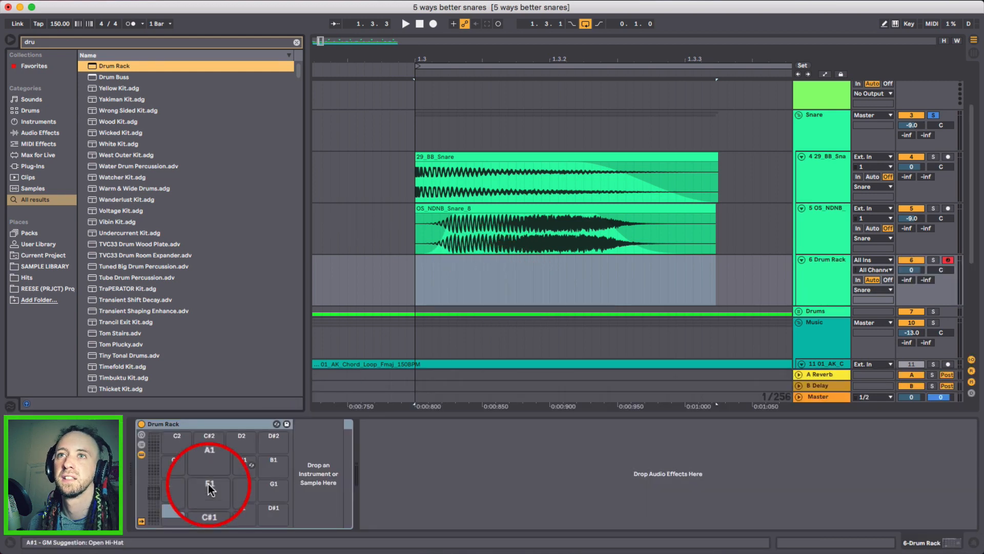
left_click(187, 512)
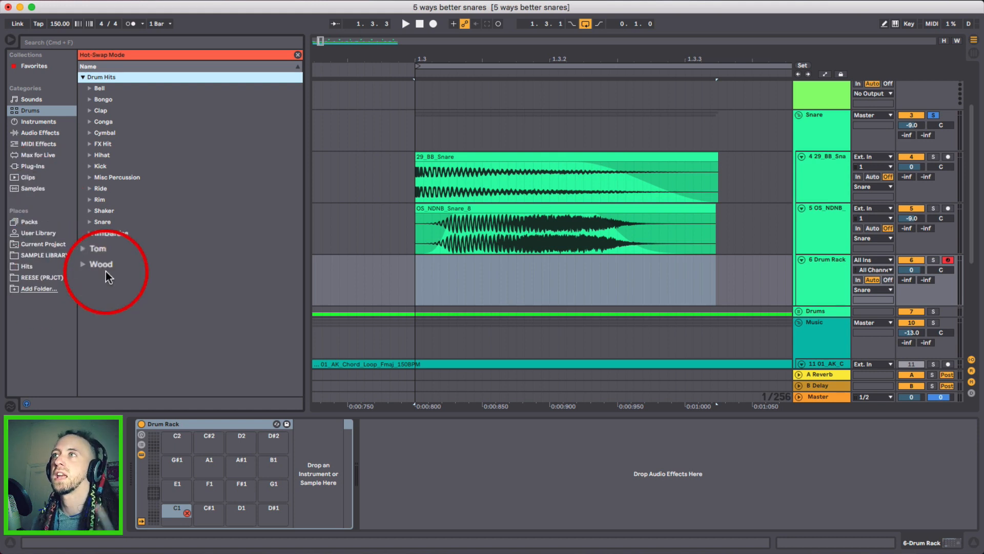
left_click(186, 424)
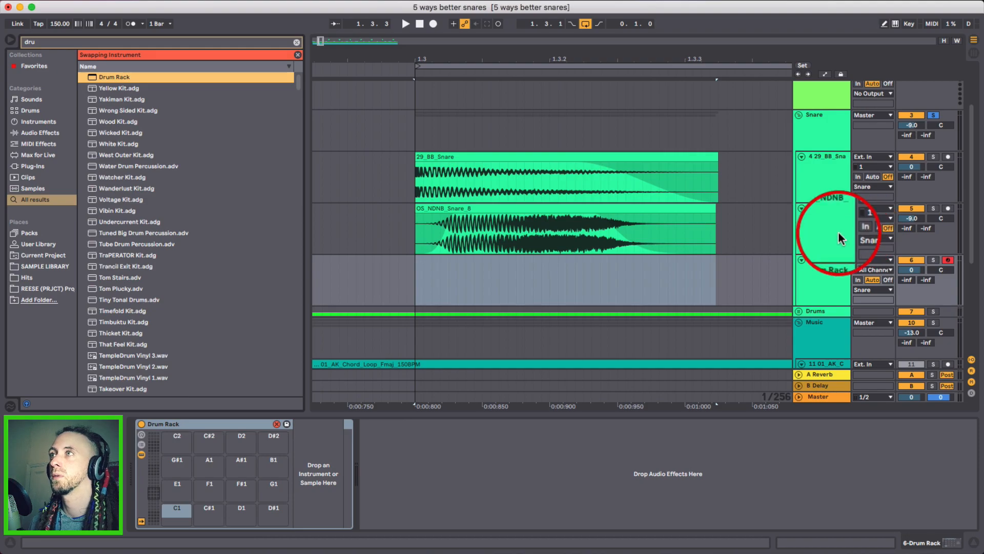
left_click(837, 210)
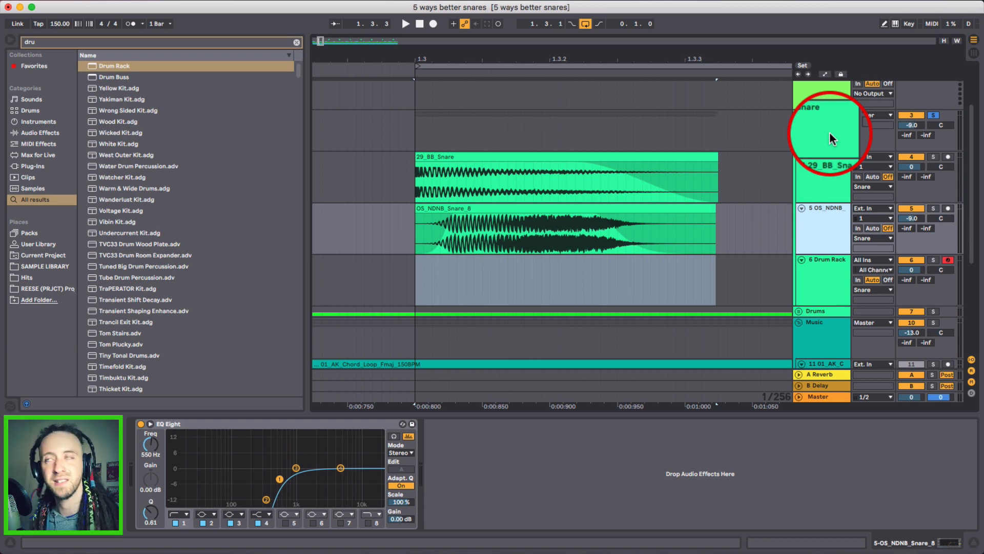
Step: Inspect the Dry and Reverb chains of the Snare group's Audio Effect Rack, including the reverb's Dry/Wet control
left_click(832, 138)
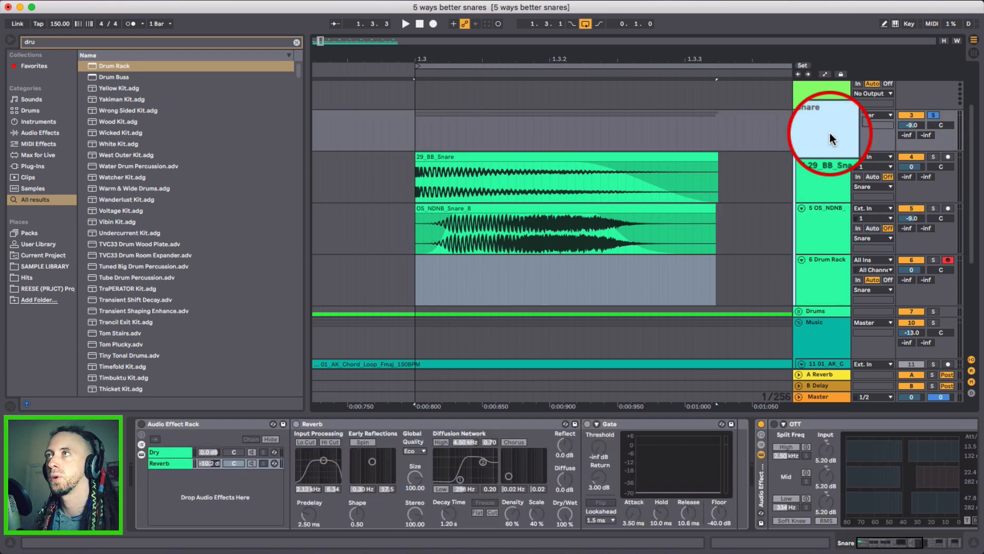
left_click(220, 423)
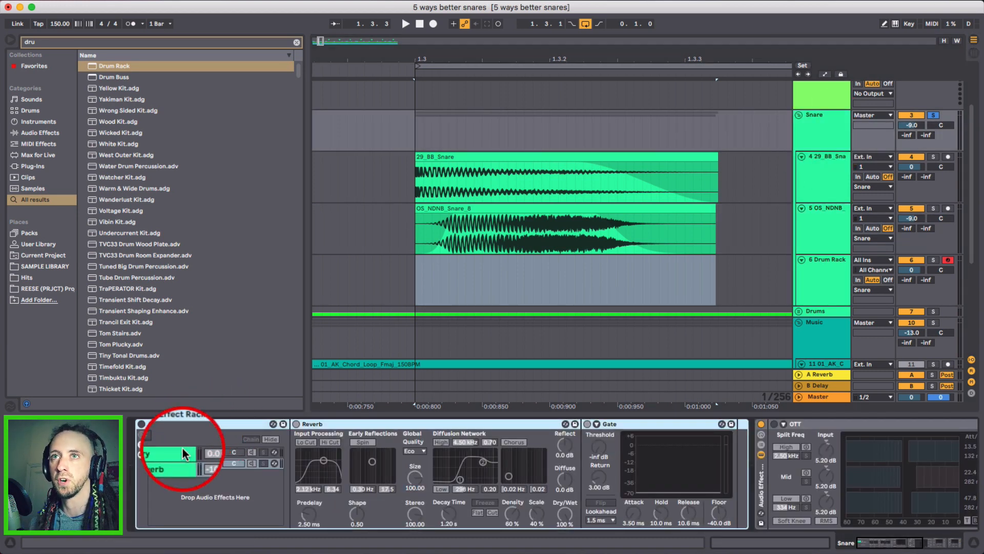
left_click(181, 450)
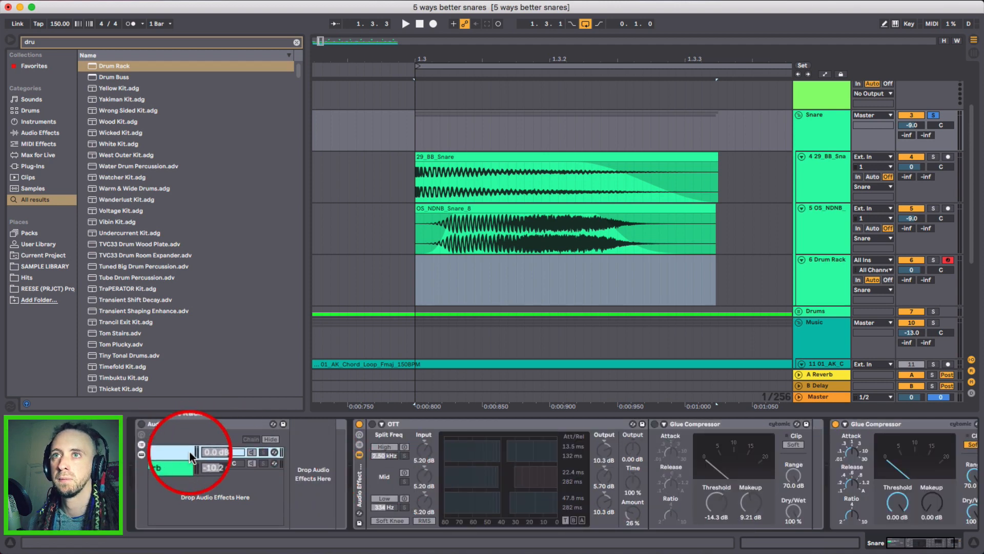
left_click(162, 464)
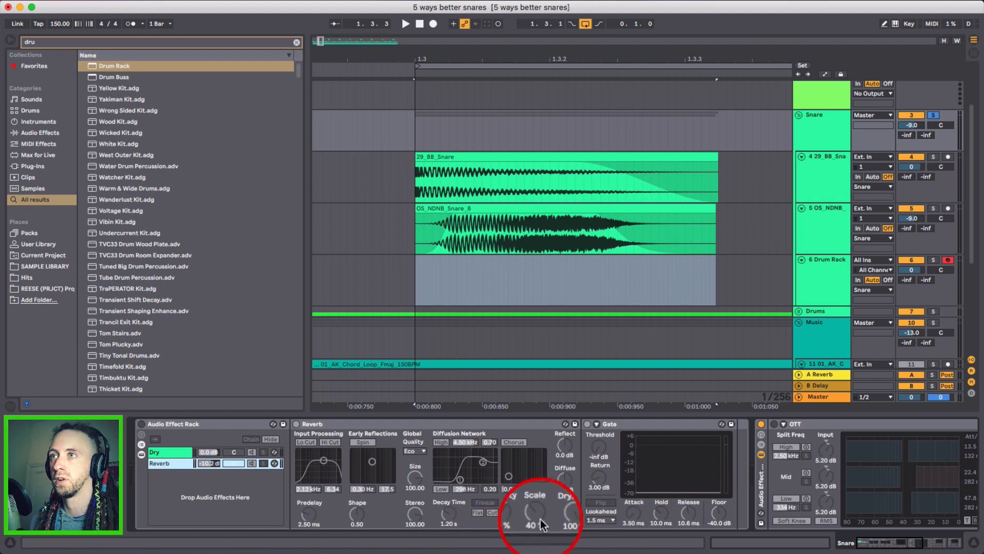
left_click_drag(564, 513, 564, 515)
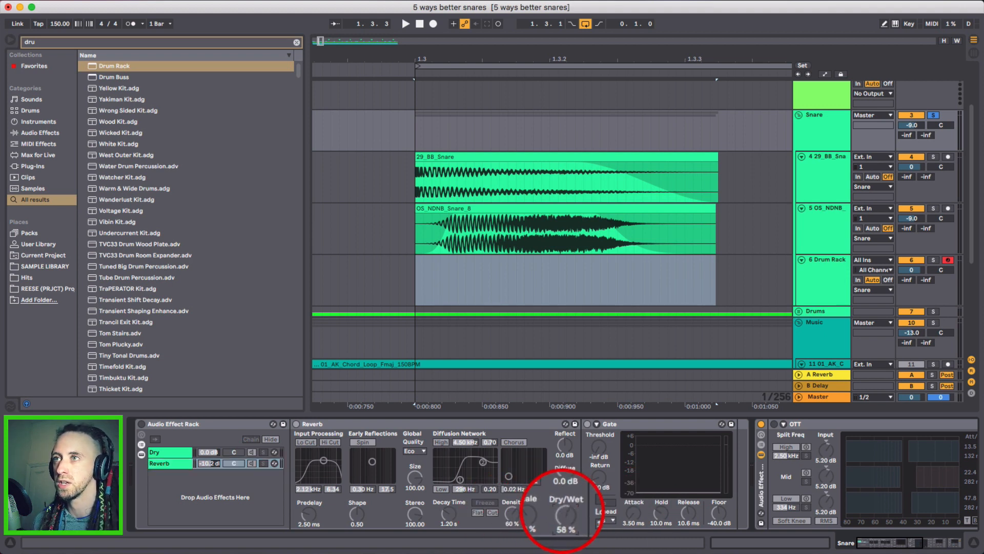
Step: Enable the first Audio Effect Rack on the Snare group and collapse the devices of the rack after it
left_click(141, 424)
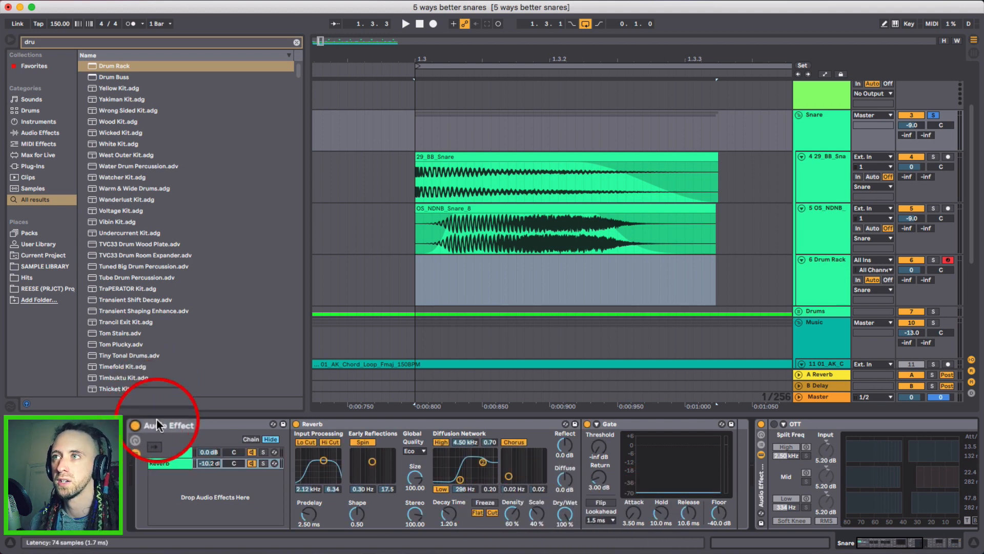
left_click(762, 470)
double_click(762, 466)
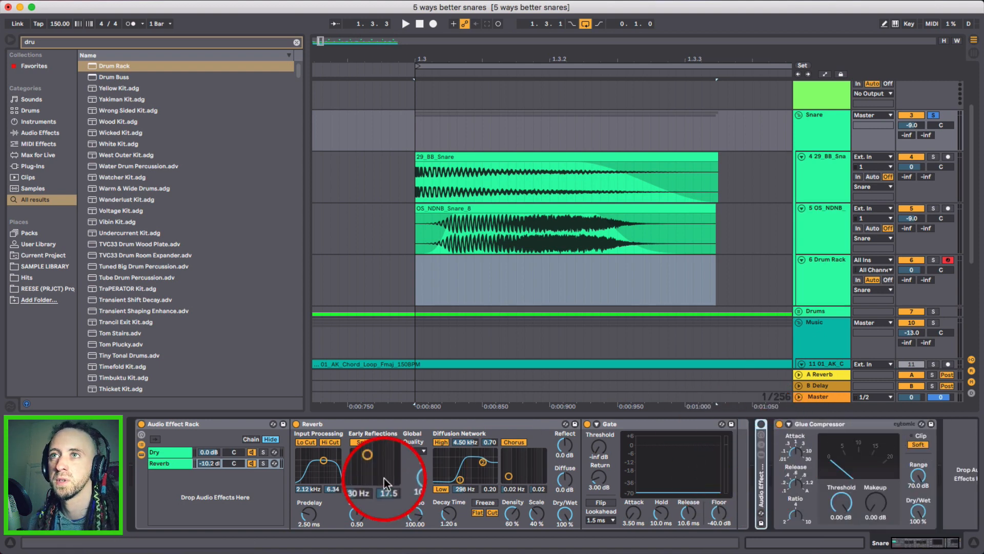
Step: Examine the Reverb's diffusion filter, the Gate after it and the Reverb chain's volume in the Snare group's rack
left_click(337, 424)
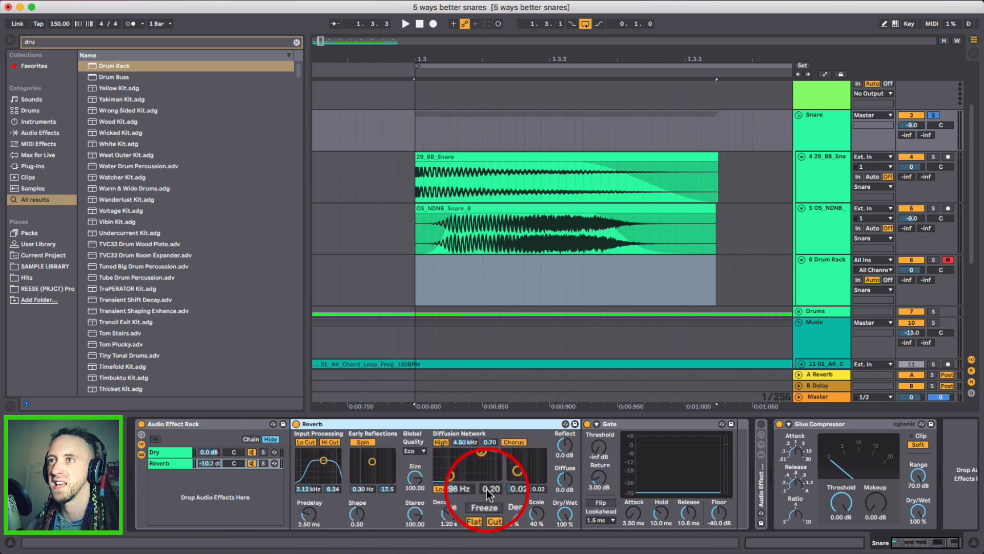
mouse_move(457, 488)
left_mouse_down()
mouse_move(466, 450)
mouse_move(457, 490)
mouse_move(442, 490)
mouse_move(460, 480)
left_mouse_up()
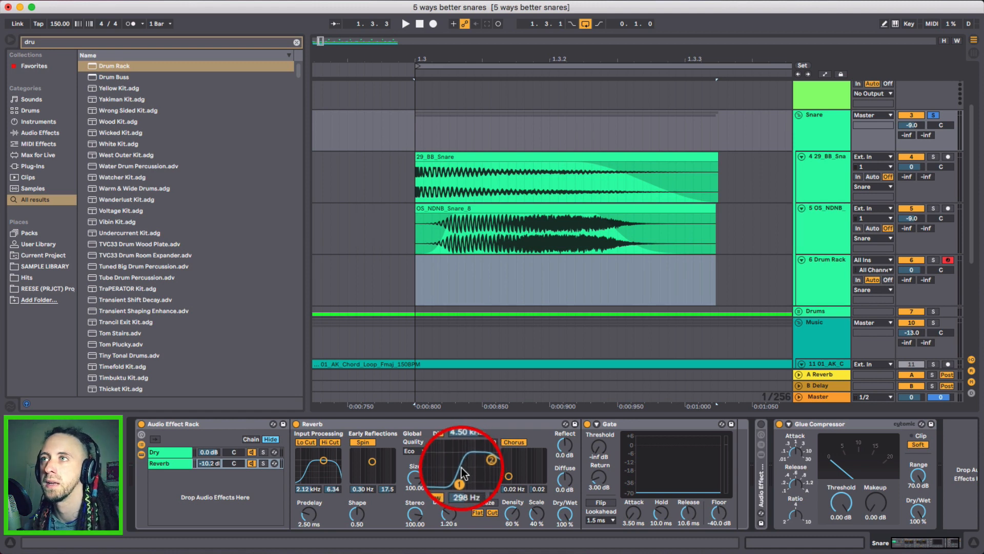
left_click(636, 425)
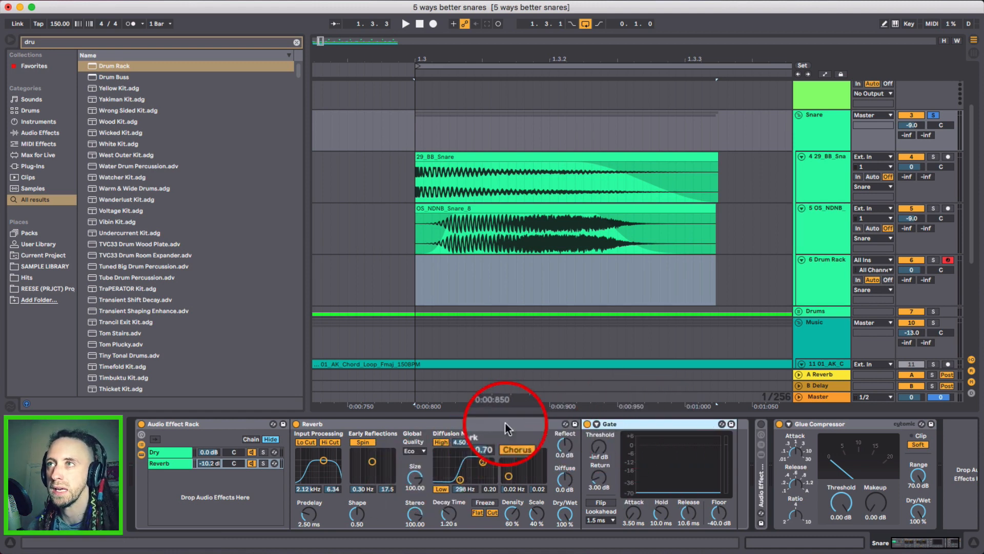
left_click(206, 464)
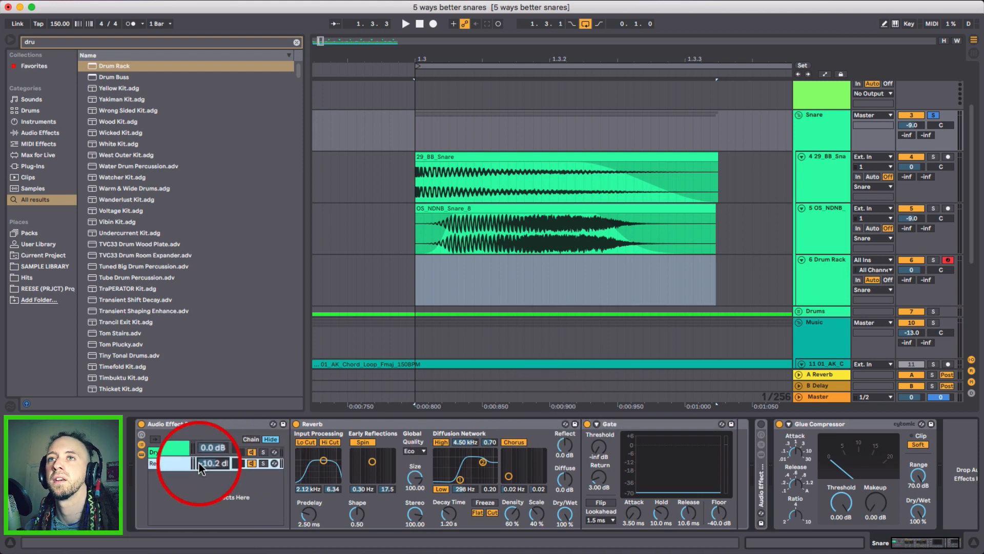
left_click(495, 220)
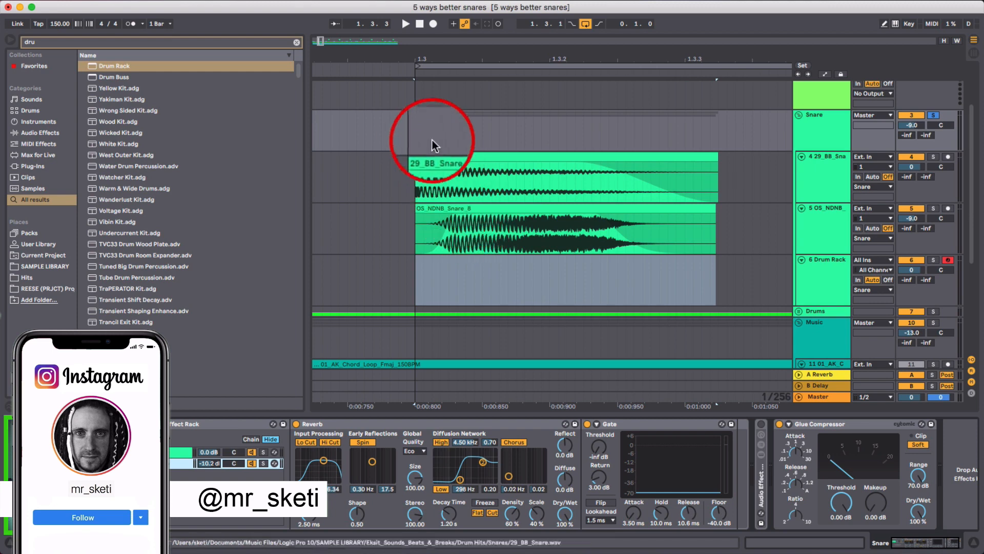
Step: Show the Snare group's automation lanes, pick the Reverb chain's volume and hide the lanes again
left_click(835, 138)
key("a")
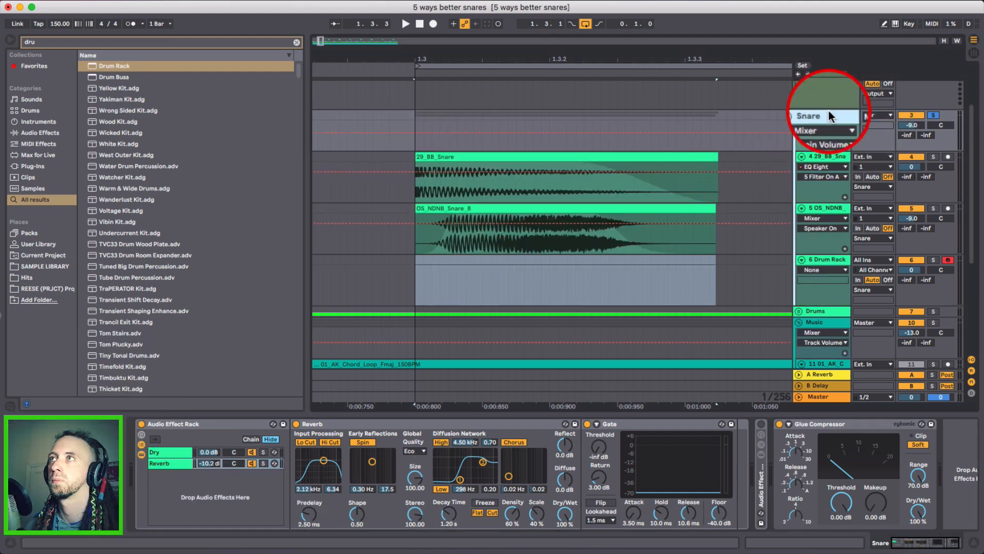
left_click(214, 463)
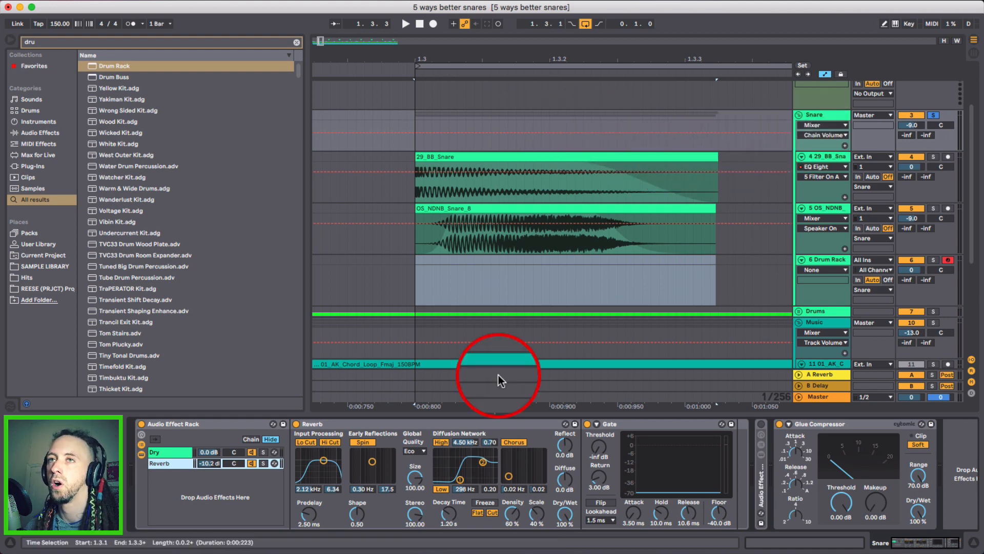
key("a")
Step: Audition the snares with the Reverb chain switched off and on to compare the gated reverb with the dry sound
left_click(625, 426)
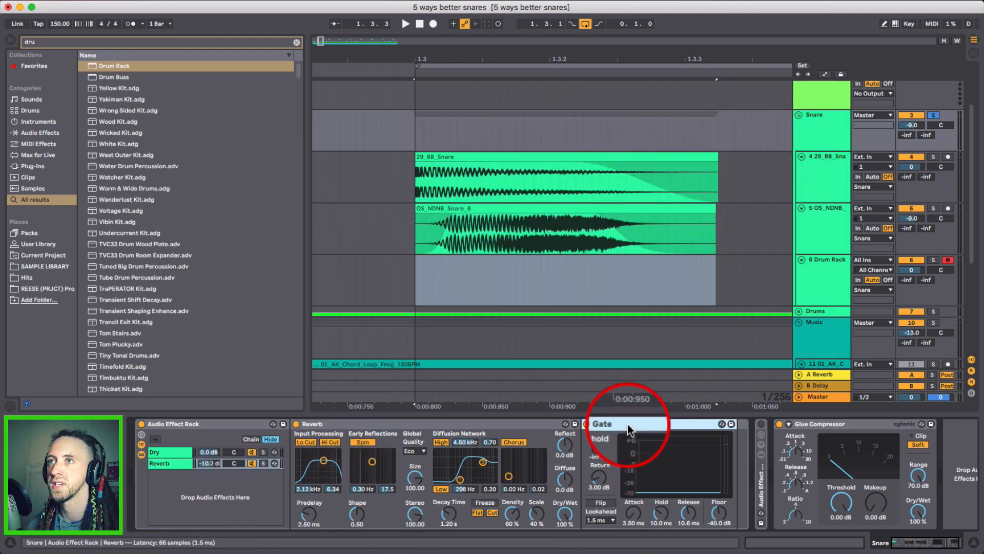
left_click(252, 463)
key("space")
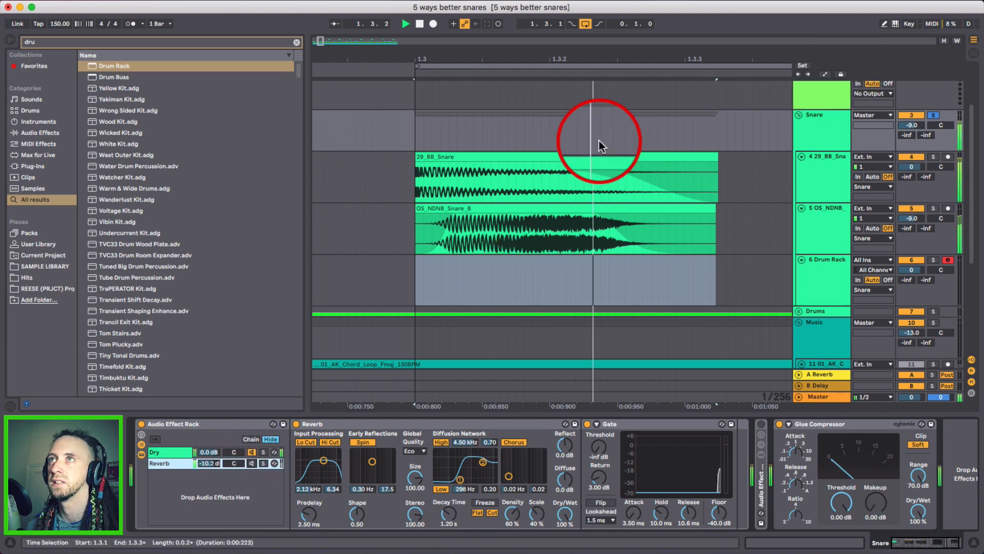
key("space")
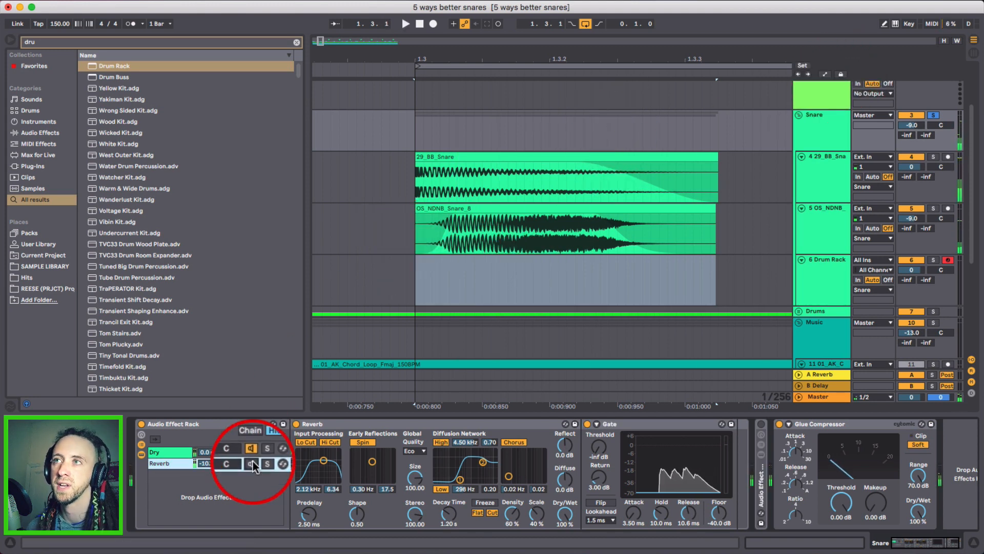
left_click(251, 463)
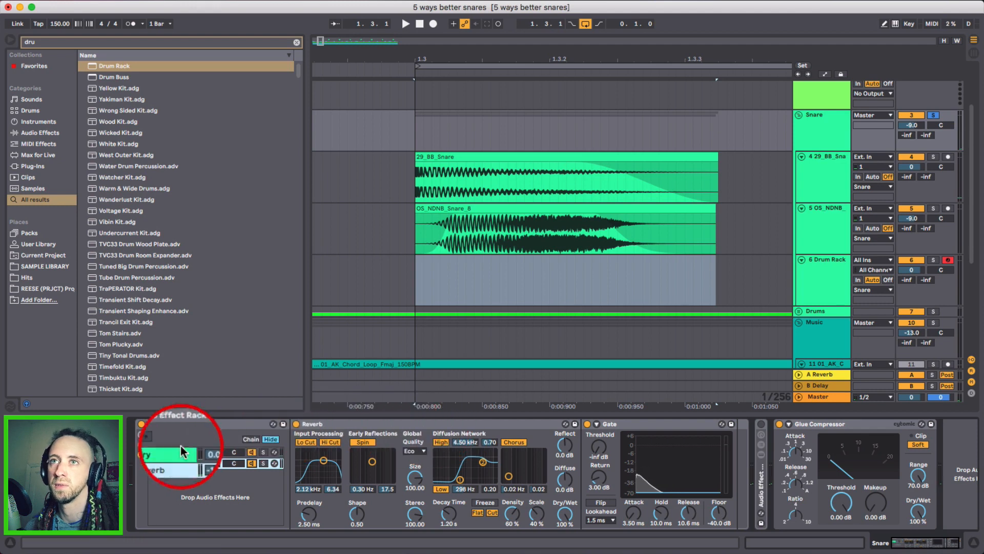
Step: Set the threshold of the Gate after the Reverb to -19.3 dB while auditioning the looped snare
left_click(385, 425)
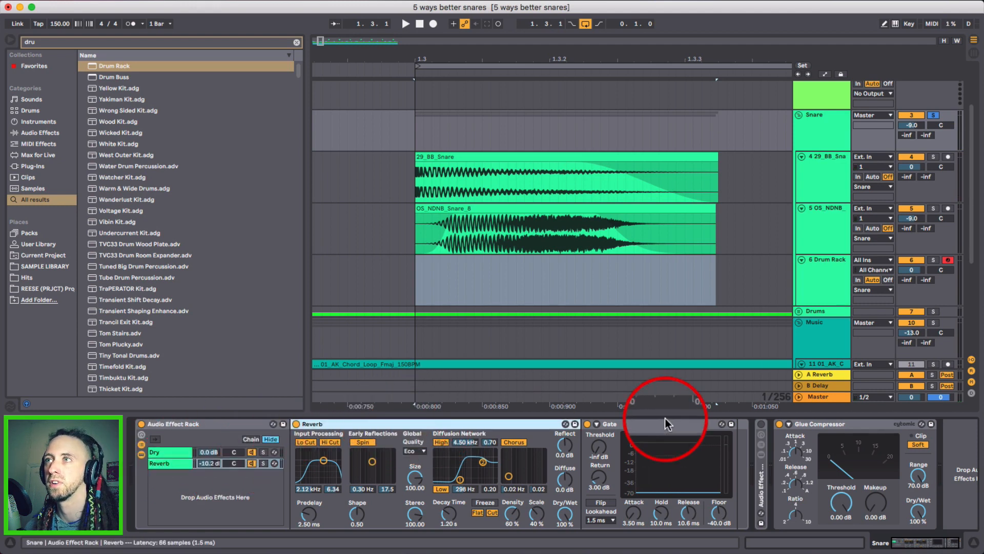
left_click(666, 421)
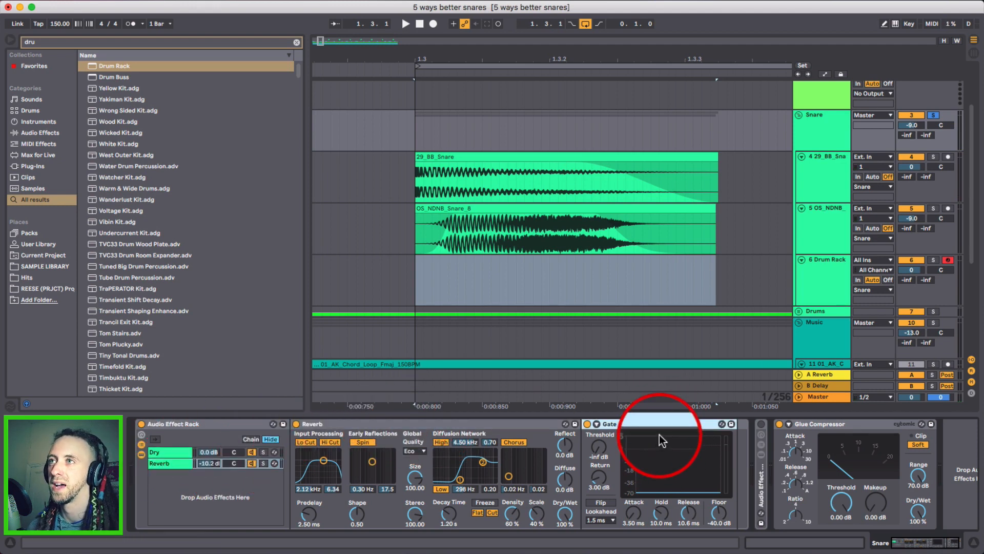
key("space")
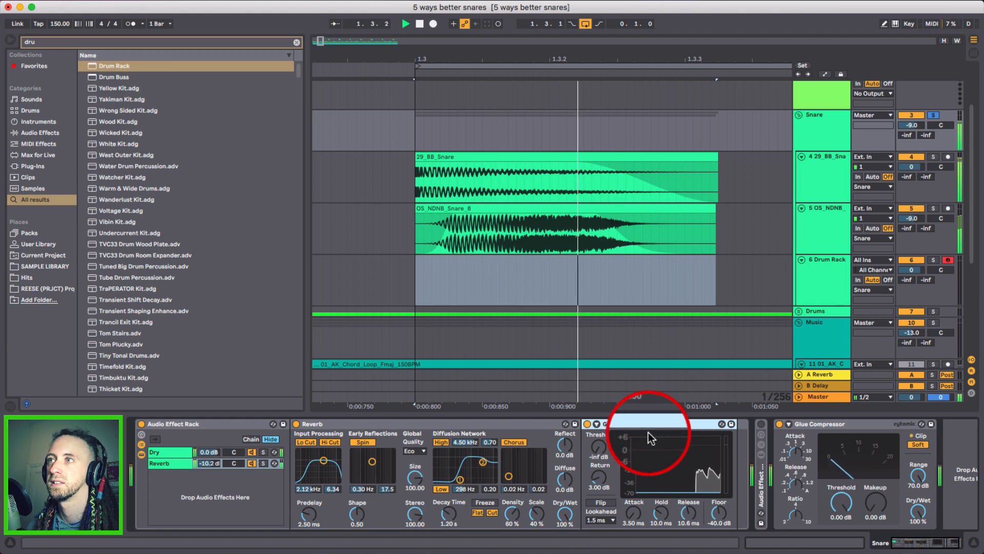
key("space")
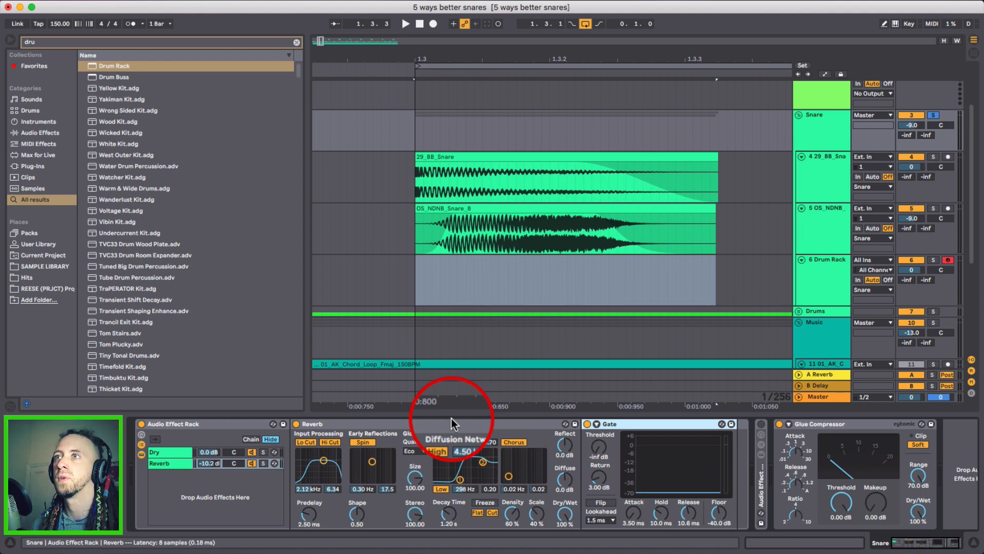
key("space")
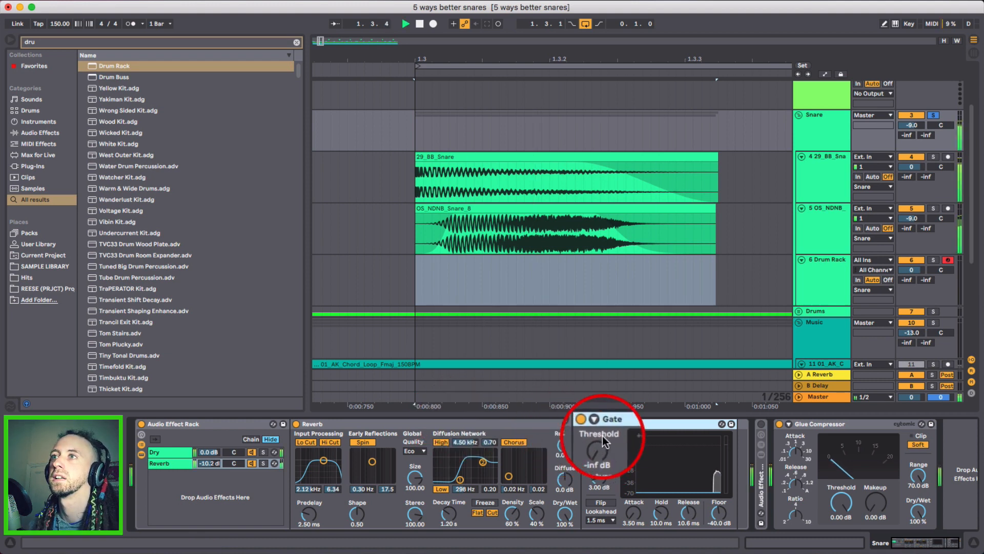
mouse_move(600, 445)
left_mouse_down()
mouse_move(600, 428)
mouse_move(603, 442)
left_mouse_up()
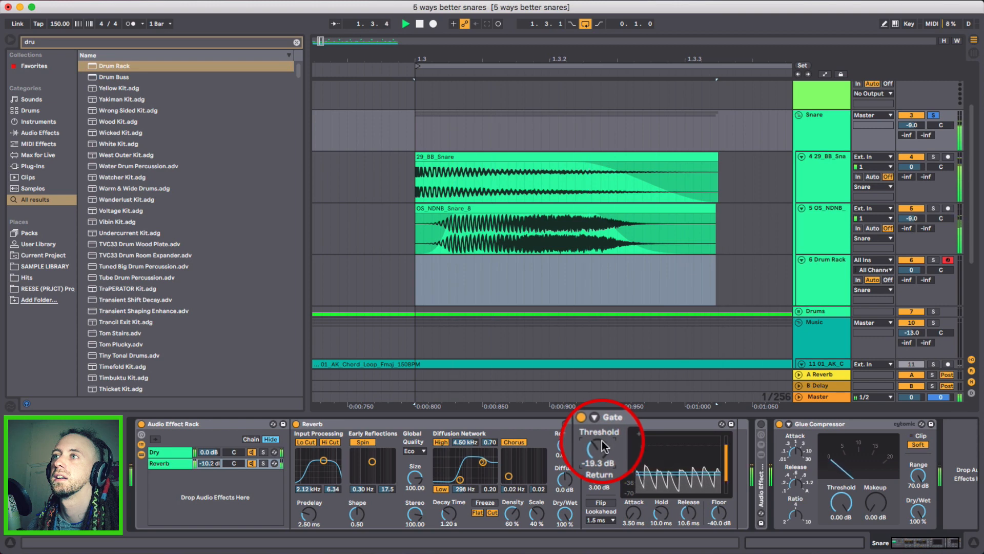
key("space")
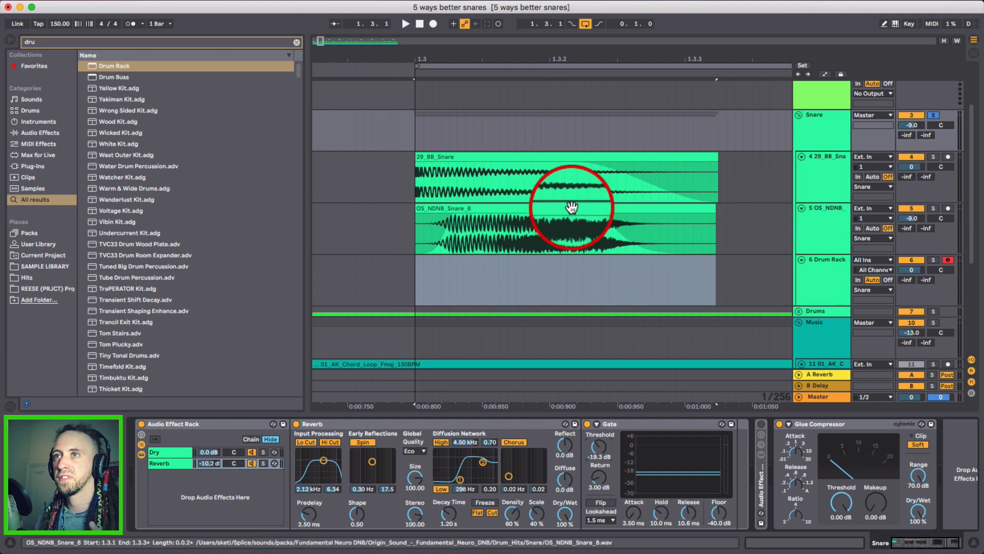
key("space")
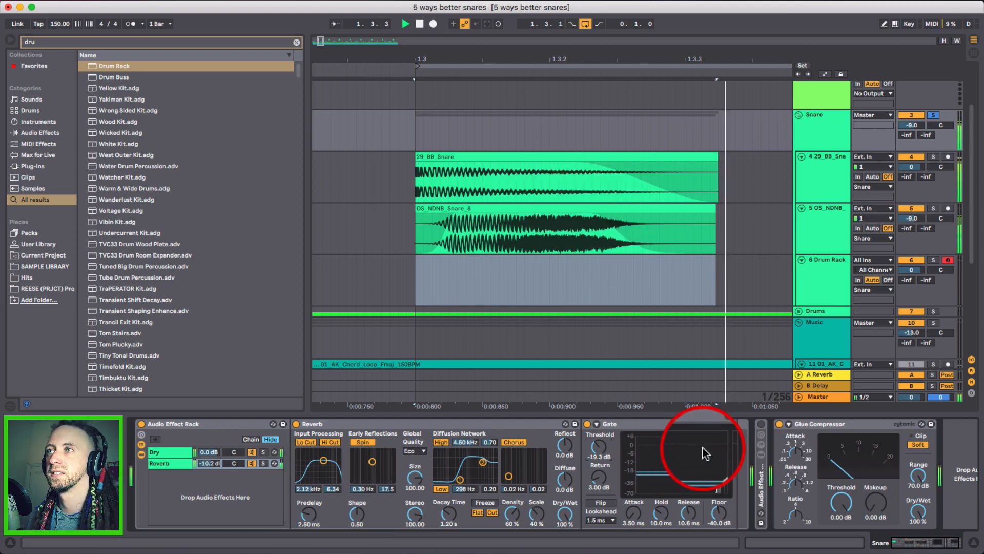
key("space")
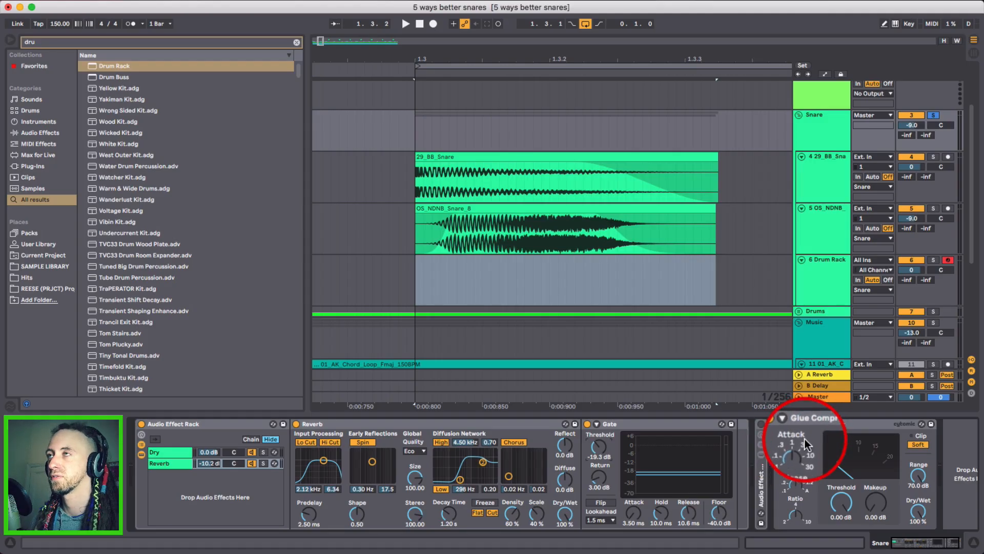
Step: Try a lower threshold and a higher makeup gain on the Glue Compressor after the collapsed rack while auditioning the snare
left_click(854, 427)
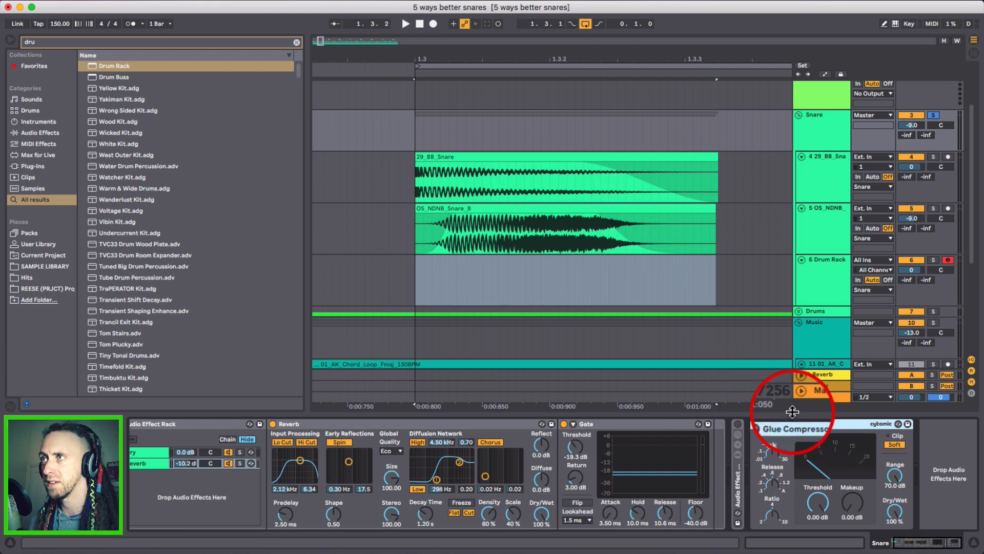
left_click(774, 515)
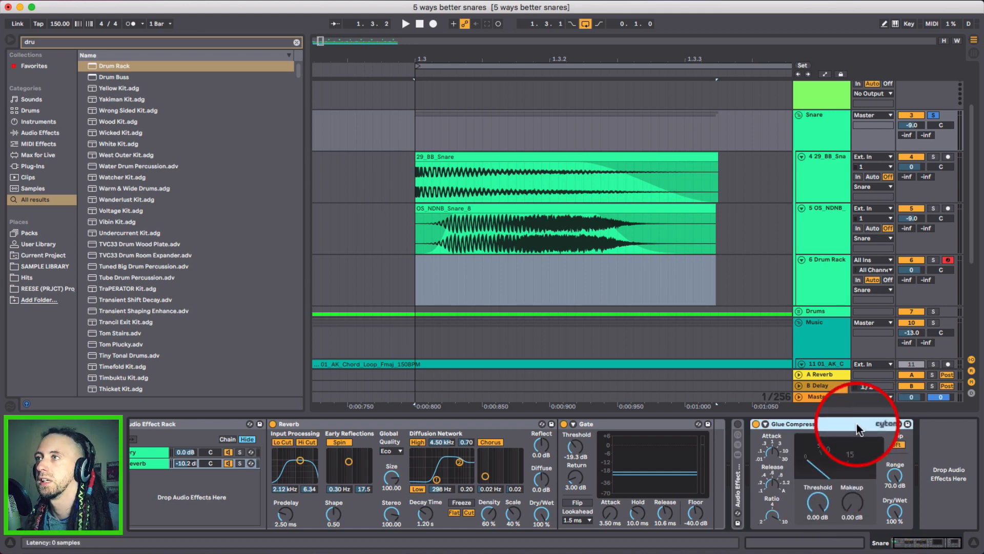
left_click_drag(817, 499, 818, 540)
key("space")
key("space")
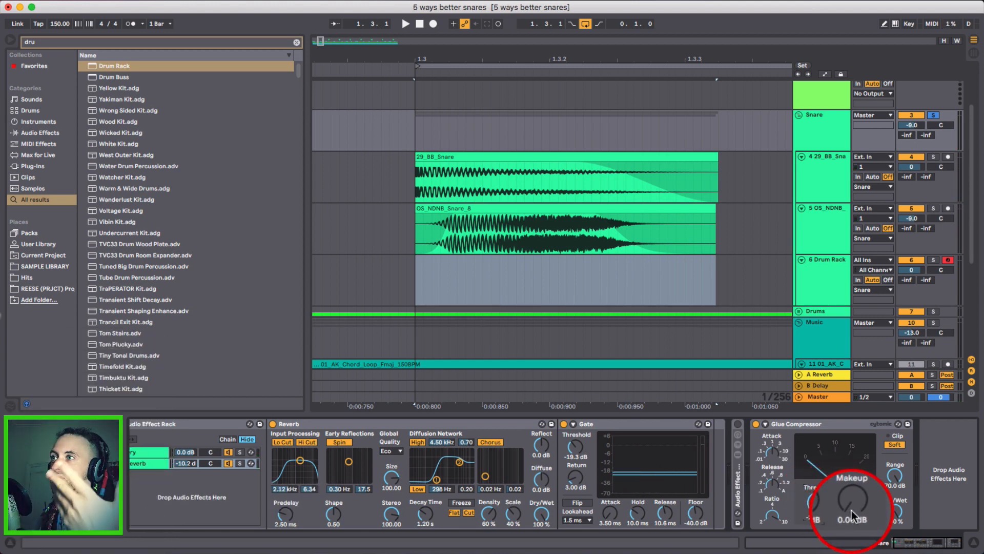
key("space")
left_click_drag(850, 510, 851, 468)
key("space")
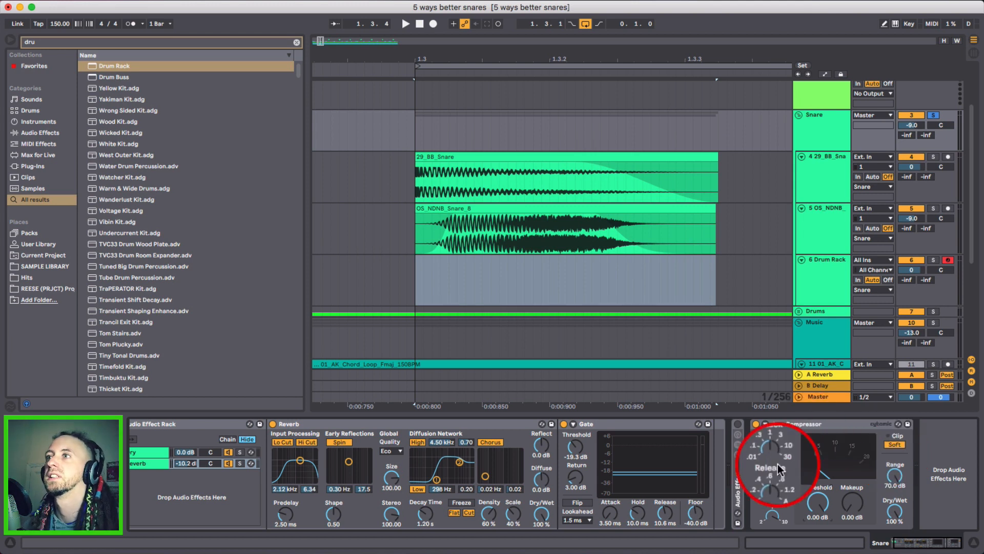
Step: Unfold the collapsed Audio Effect Rack, enable its OTT device and set the low split frequency to 372 Hz
double_click(738, 478)
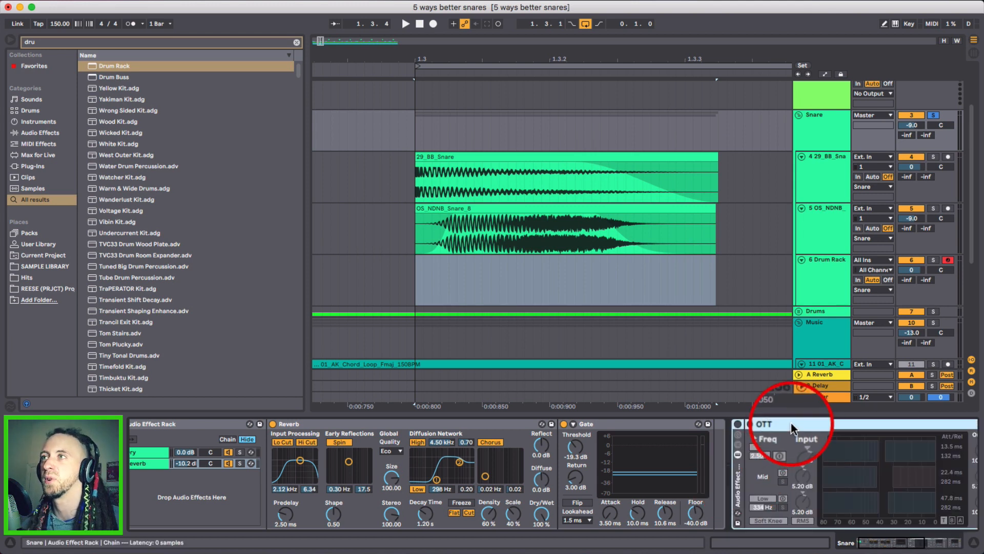
left_click(434, 122)
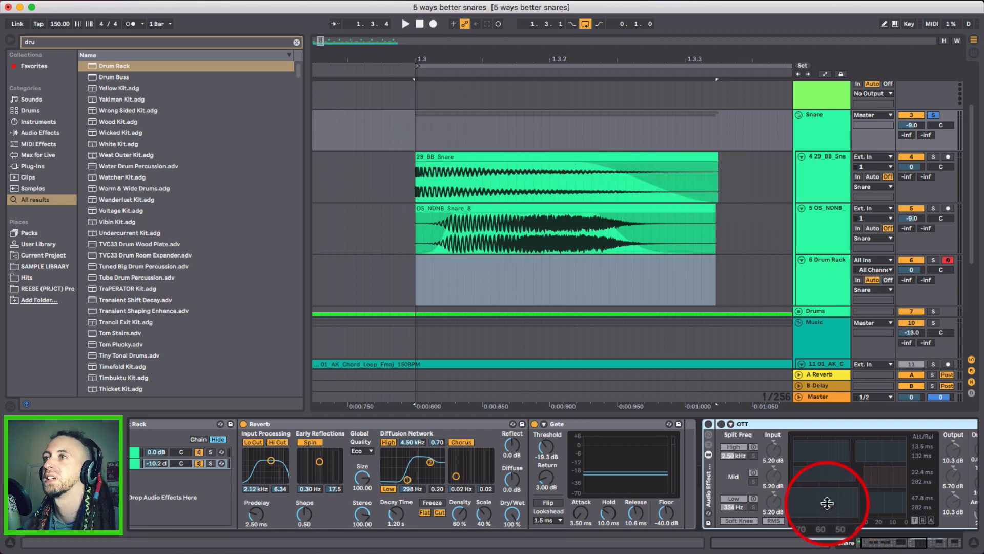
scroll(749, 475, "right", 5)
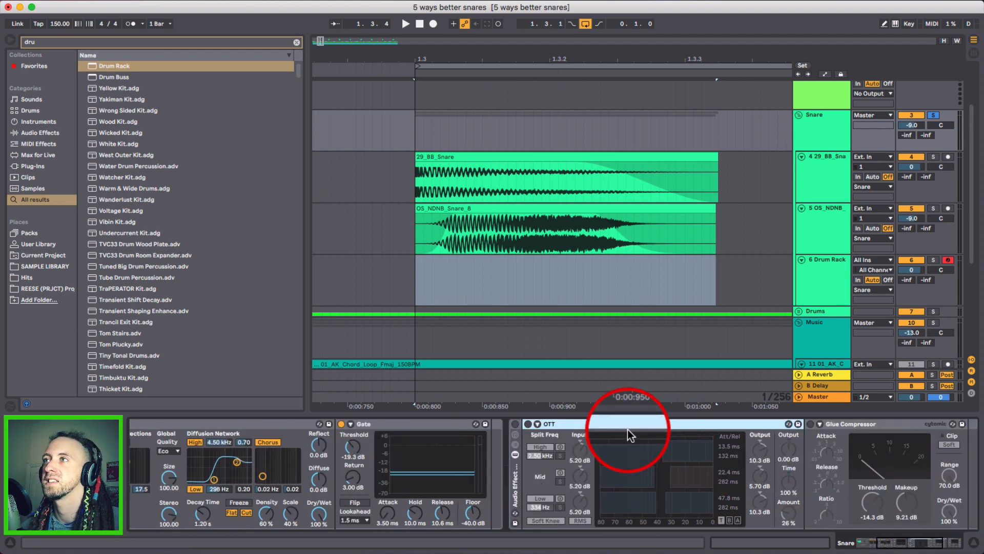
scroll(626, 432, "right", 2)
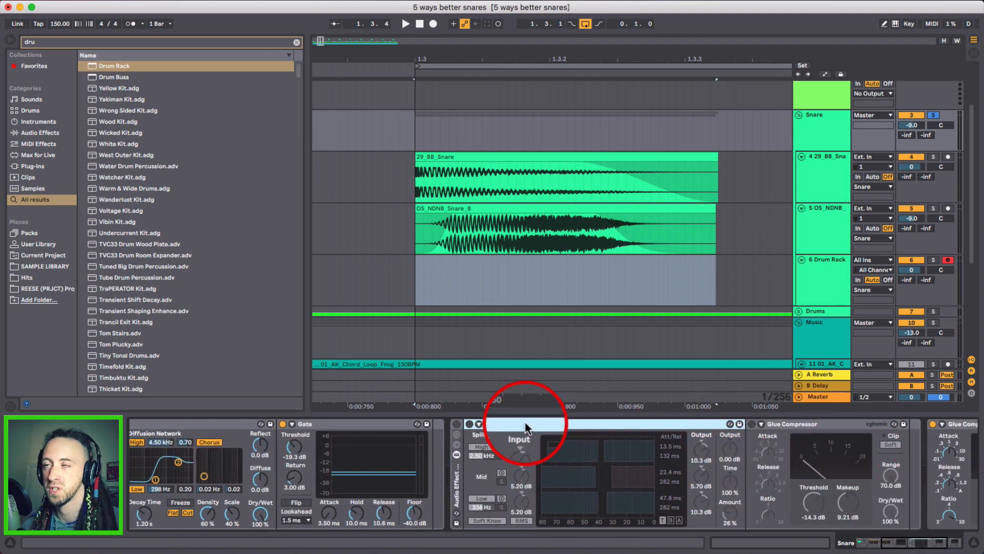
left_click(470, 425)
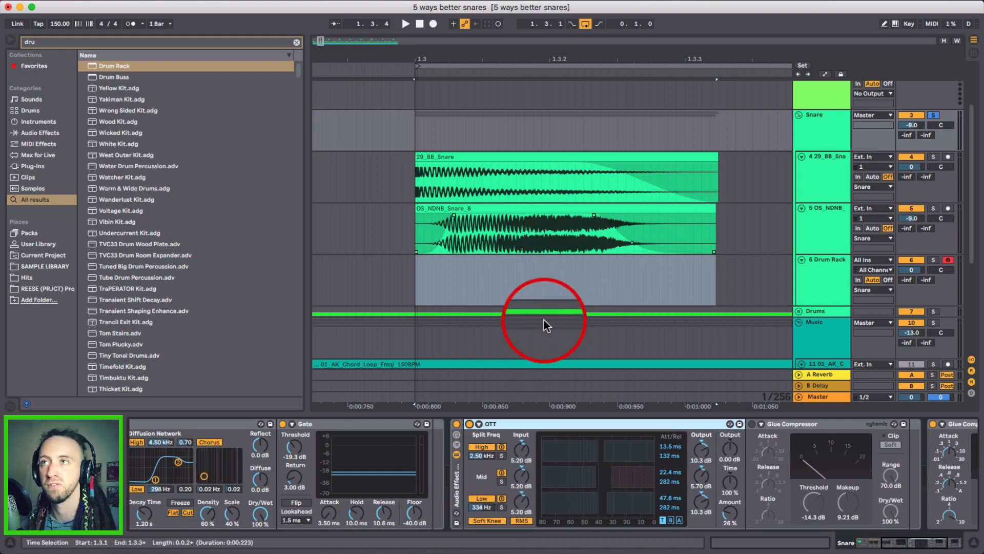
left_click_drag(481, 507, 481, 499)
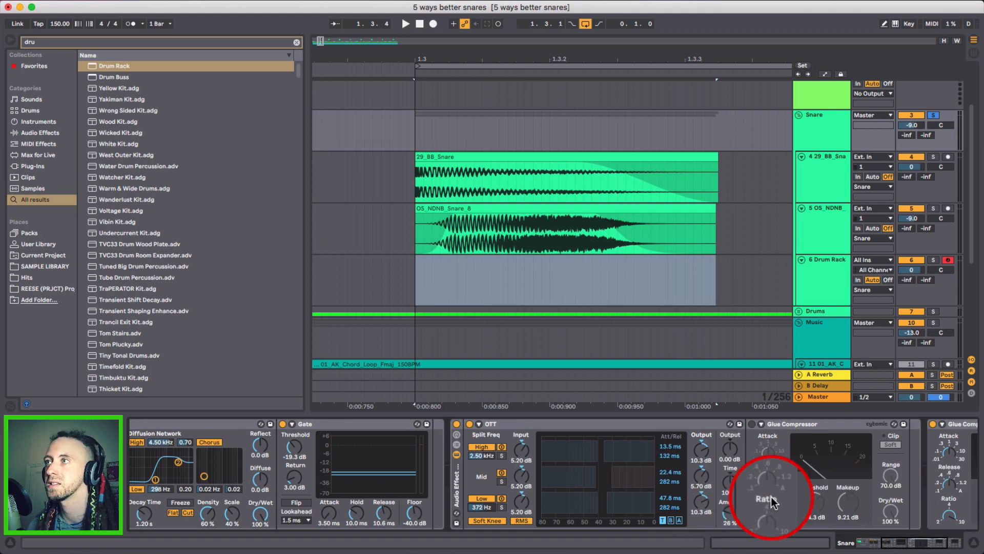
Step: Set the OTT amount to 25 % while auditioning the compressed snare
key("space")
left_click_drag(732, 515, 732, 511)
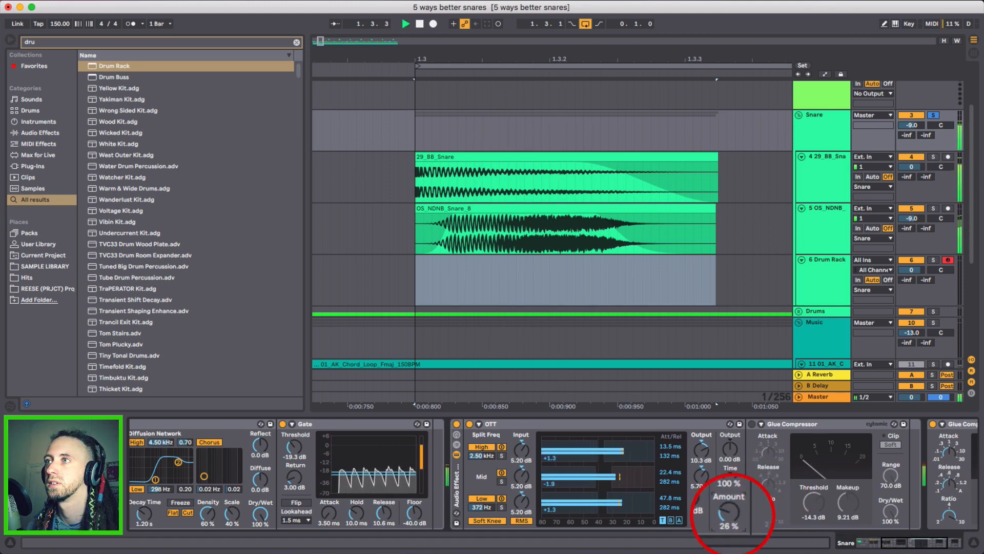
left_click_drag(732, 512, 732, 518)
key("space")
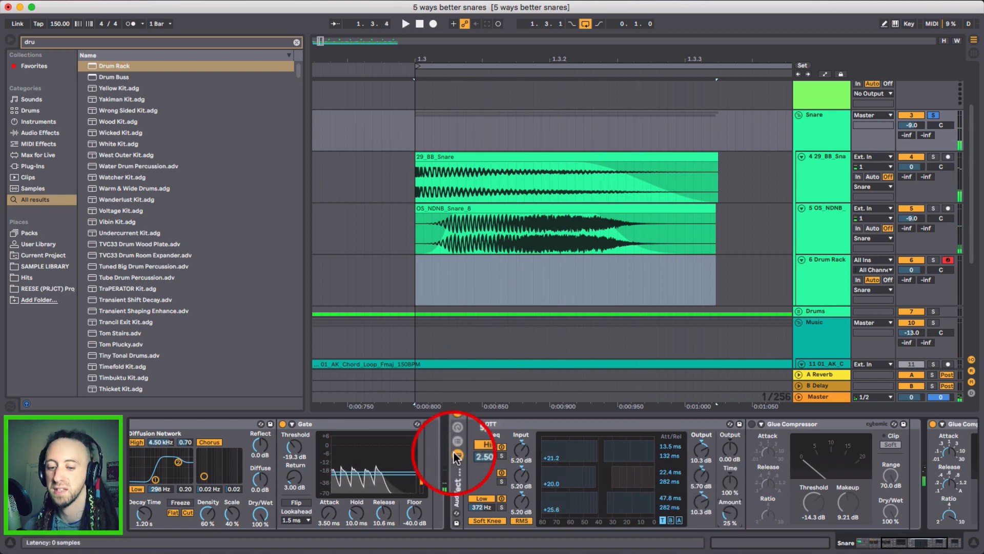
scroll(455, 462, "left", 3)
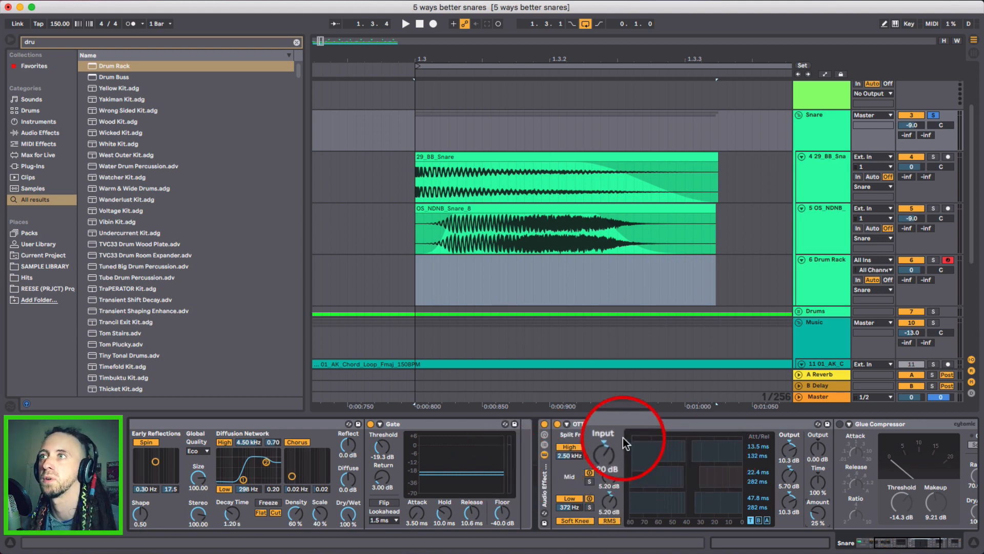
key("space")
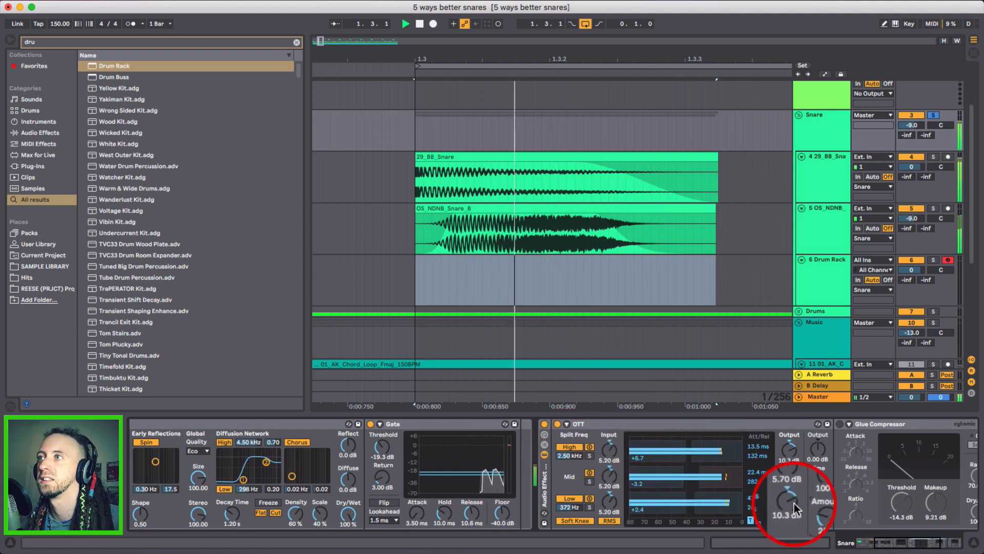
mouse_move(818, 513)
left_mouse_down()
mouse_move(818, 441)
mouse_move(818, 513)
left_mouse_up()
key("space")
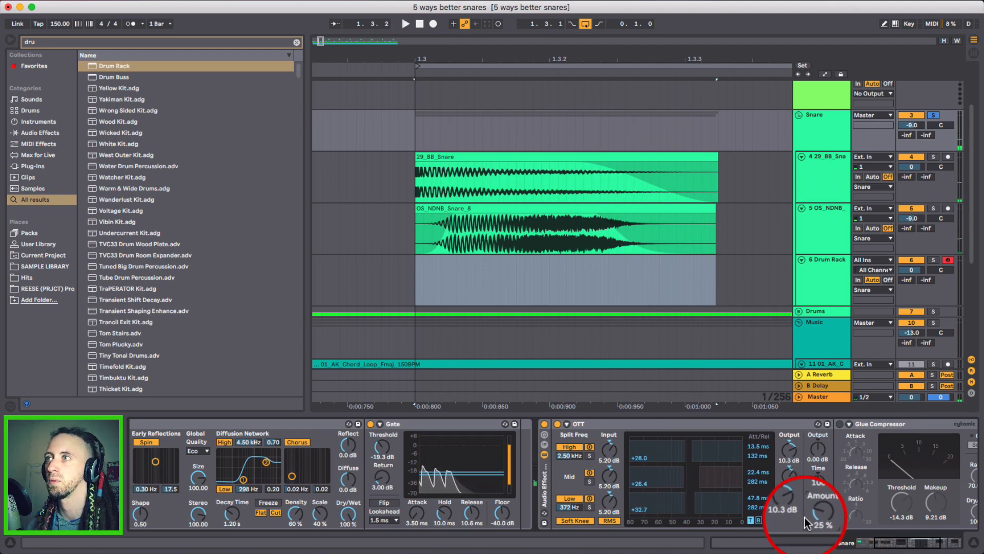
Step: Enable the Glue Compressor directly after OTT in the rack and audition the snare through it
scroll(769, 487, "right", 5)
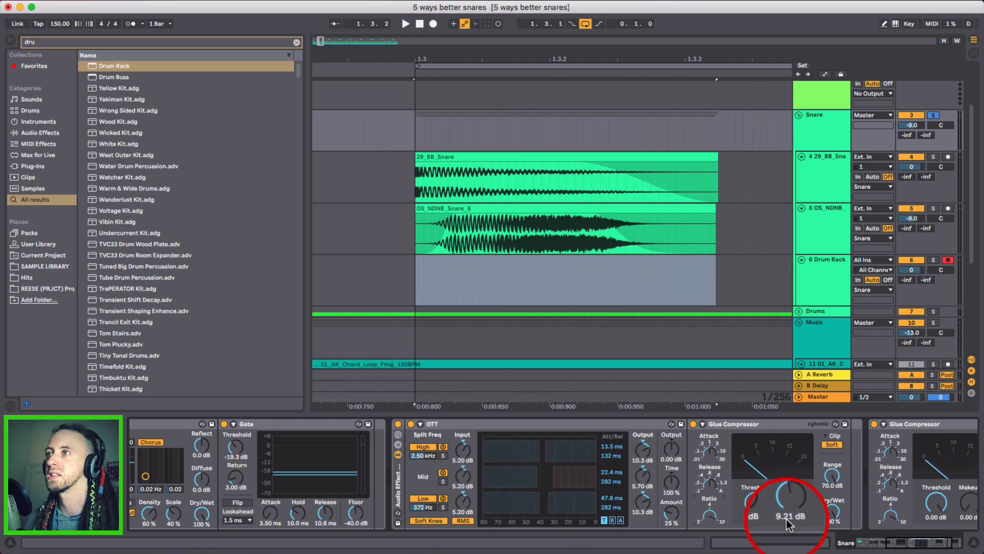
key("space")
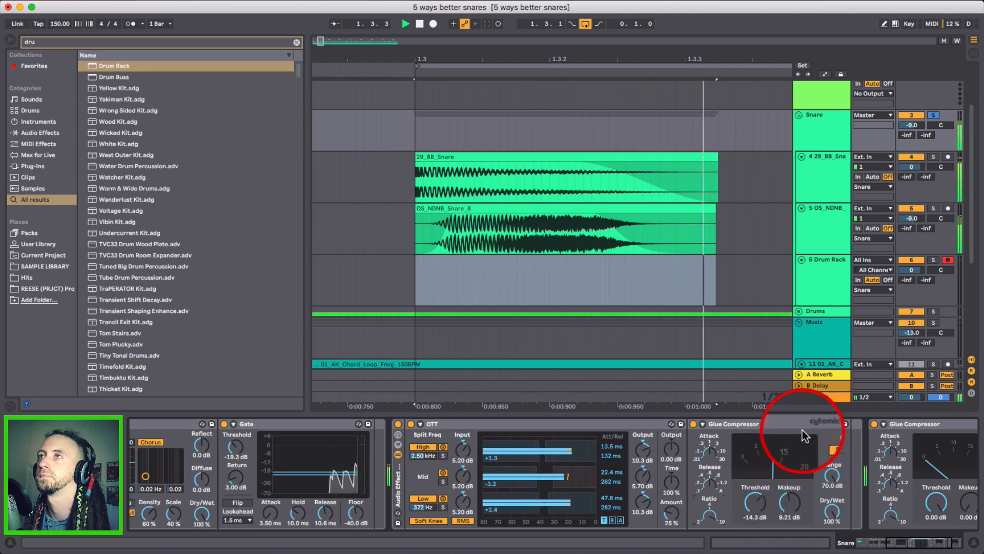
key("space")
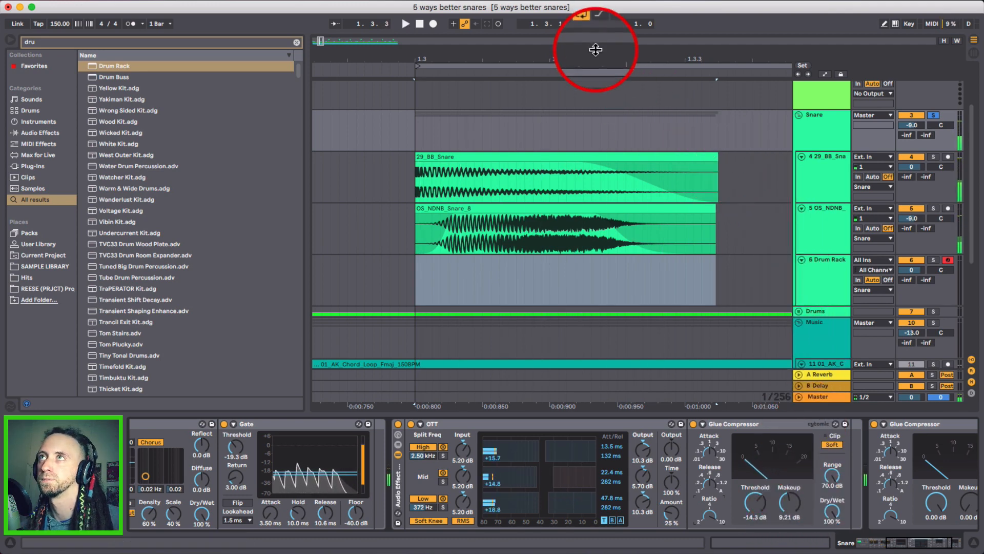
Step: Loop the full eight bars of the arrangement from 1.1.1 to 9.1.1 and hide the device view
left_click_drag(595, 49, 595, 44)
left_click_drag(472, 65, 472, 60)
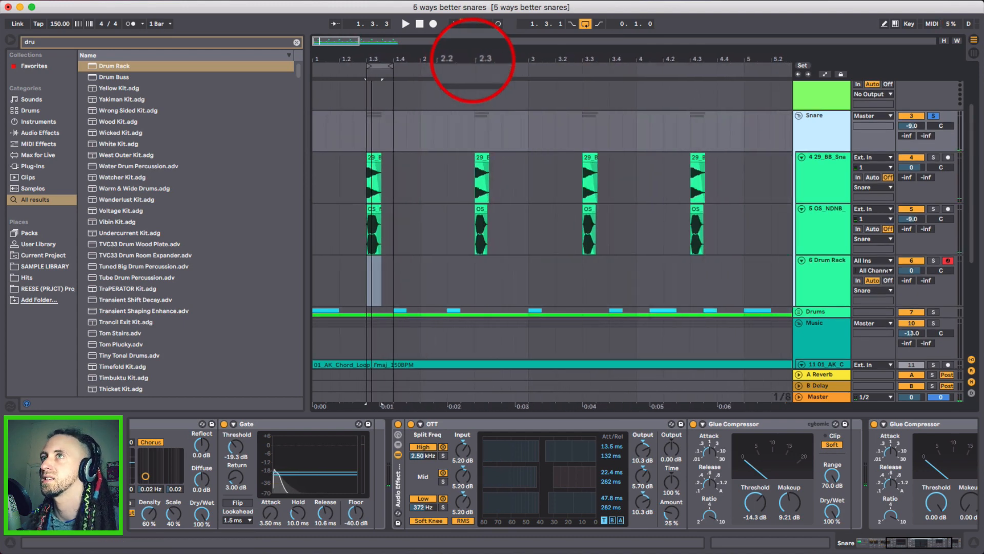
left_click_drag(336, 53, 319, 51)
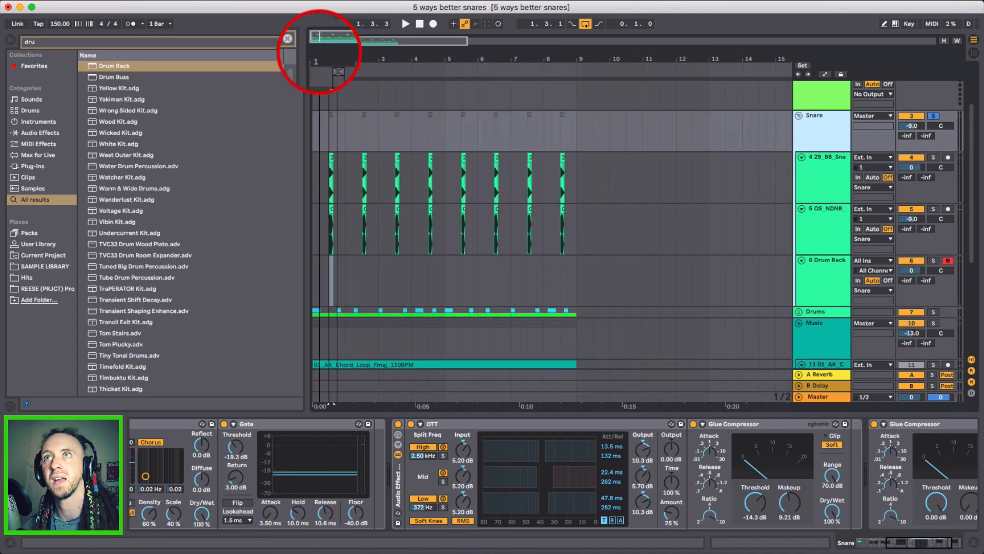
left_click(312, 155)
left_click(577, 172, "shift")
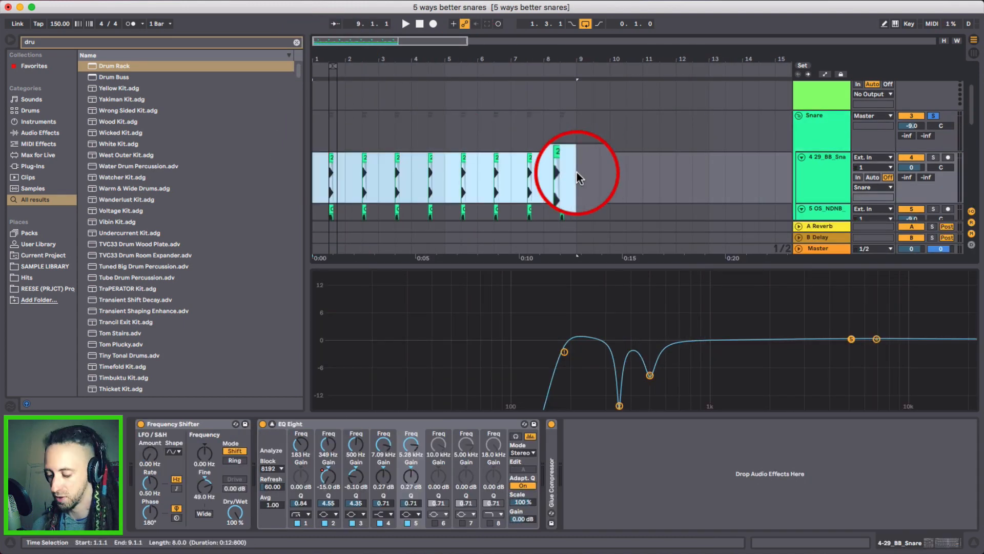
key("super+l")
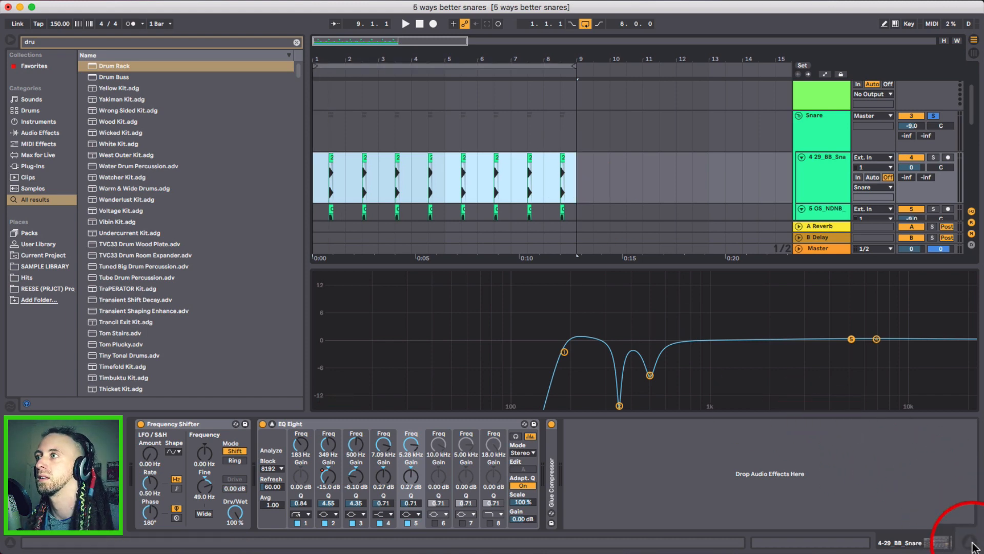
left_click(970, 544)
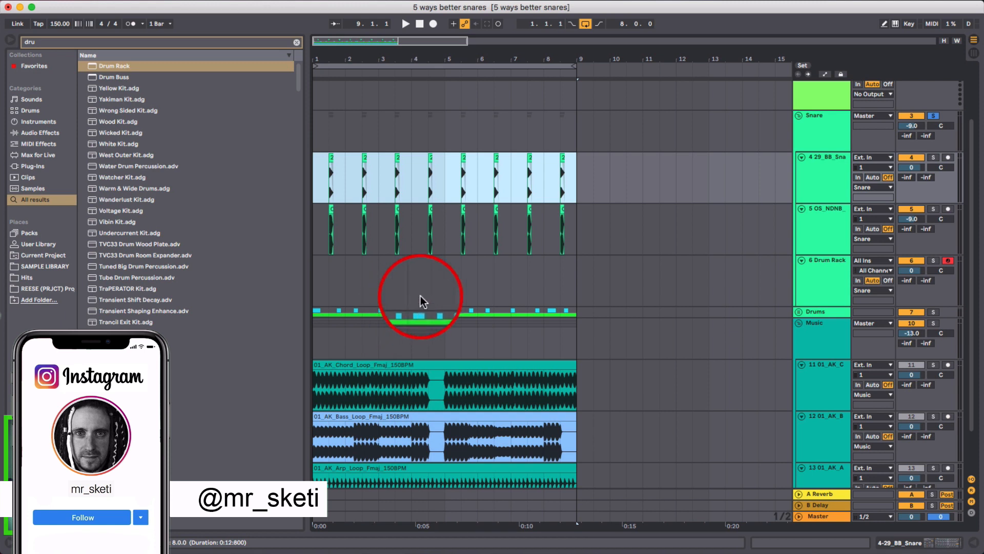
Step: Unsolo the Snare group and play the whole arrangement from bar 1 to hear the snare in context
left_click(314, 169)
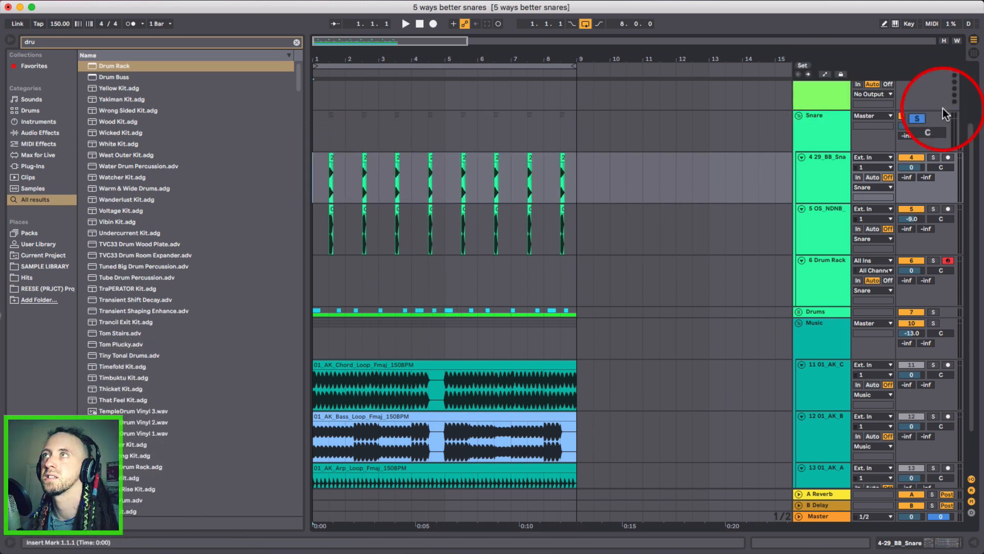
left_click(933, 117)
key("space")
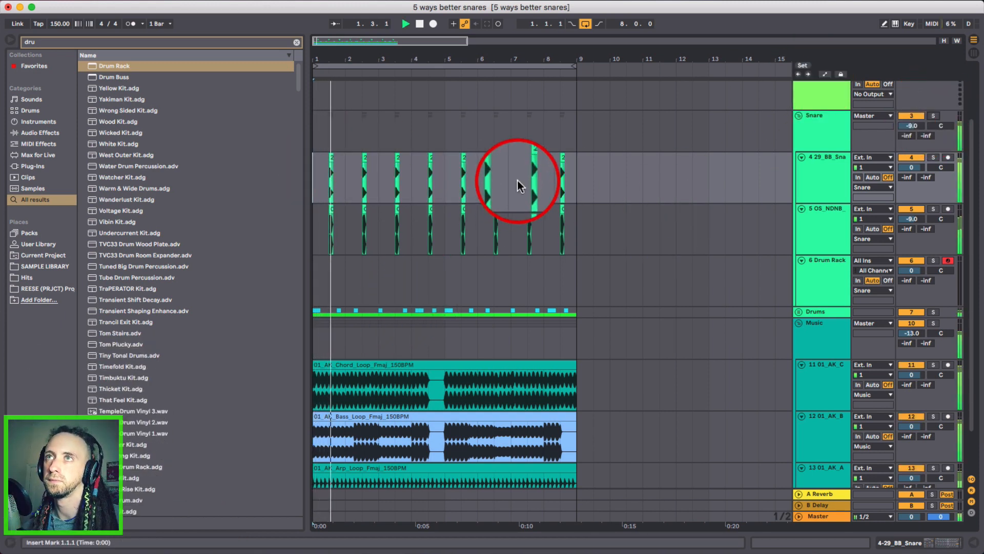